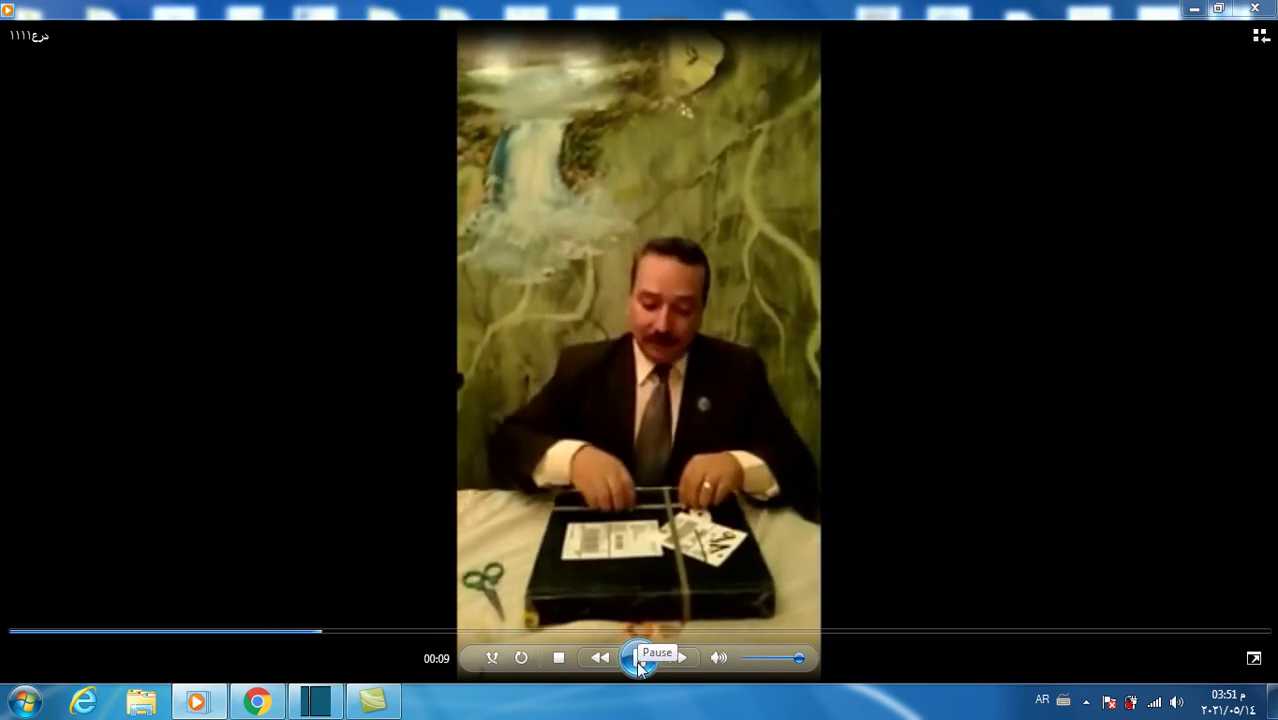
Step: Pause the درع١١١١ video in the media player and play the 33333 video for comparison
click(638, 658)
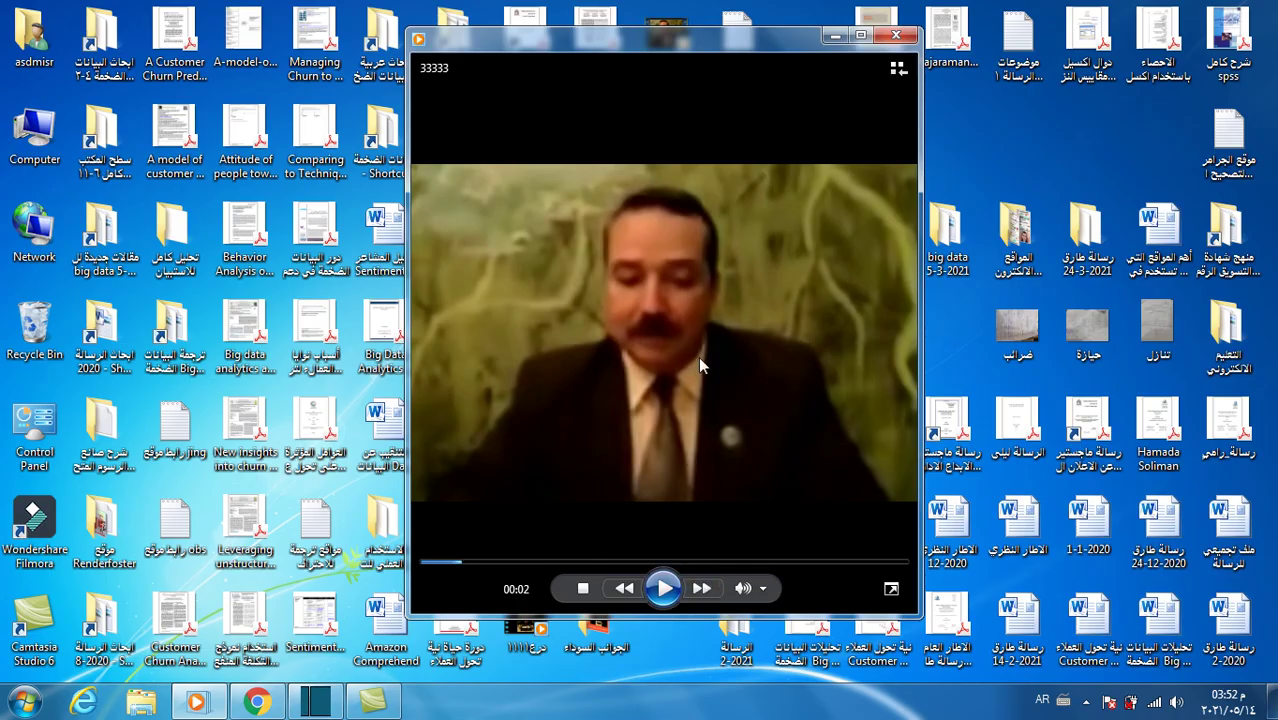
click(663, 588)
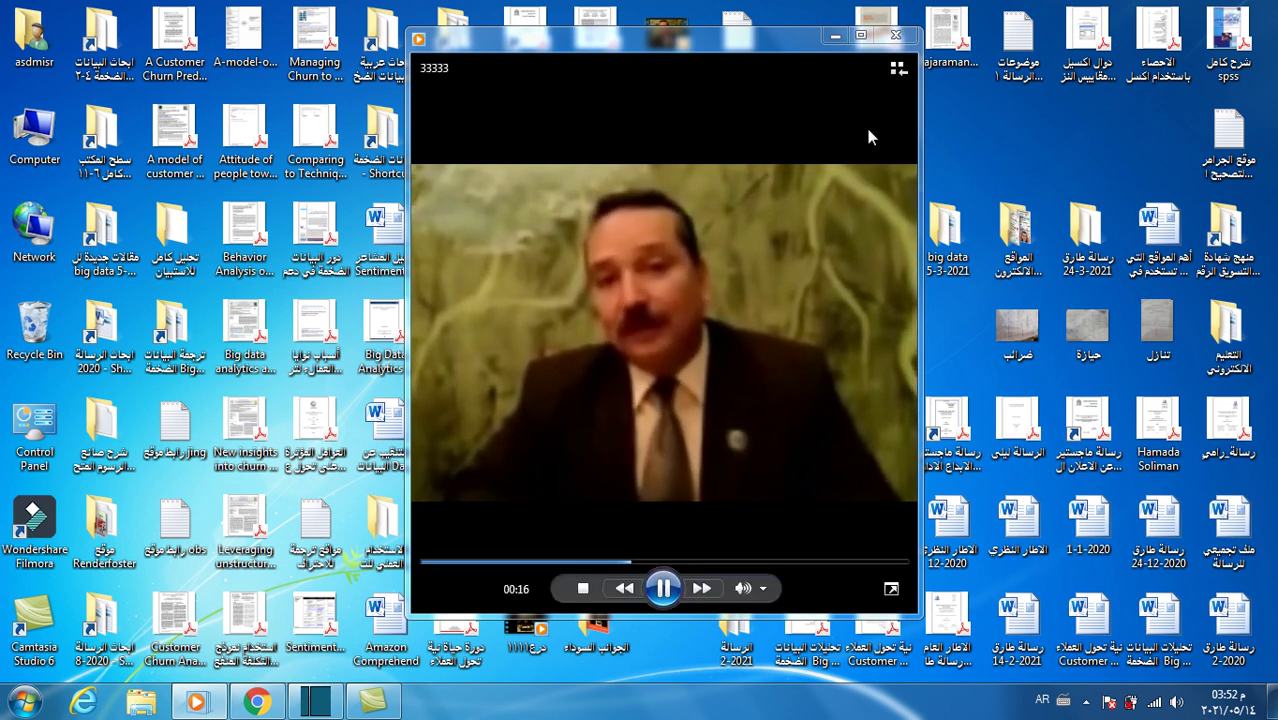
Step: Switch to Shotcut and start a new project named 55555 with the Automatic video mode
click(316, 704)
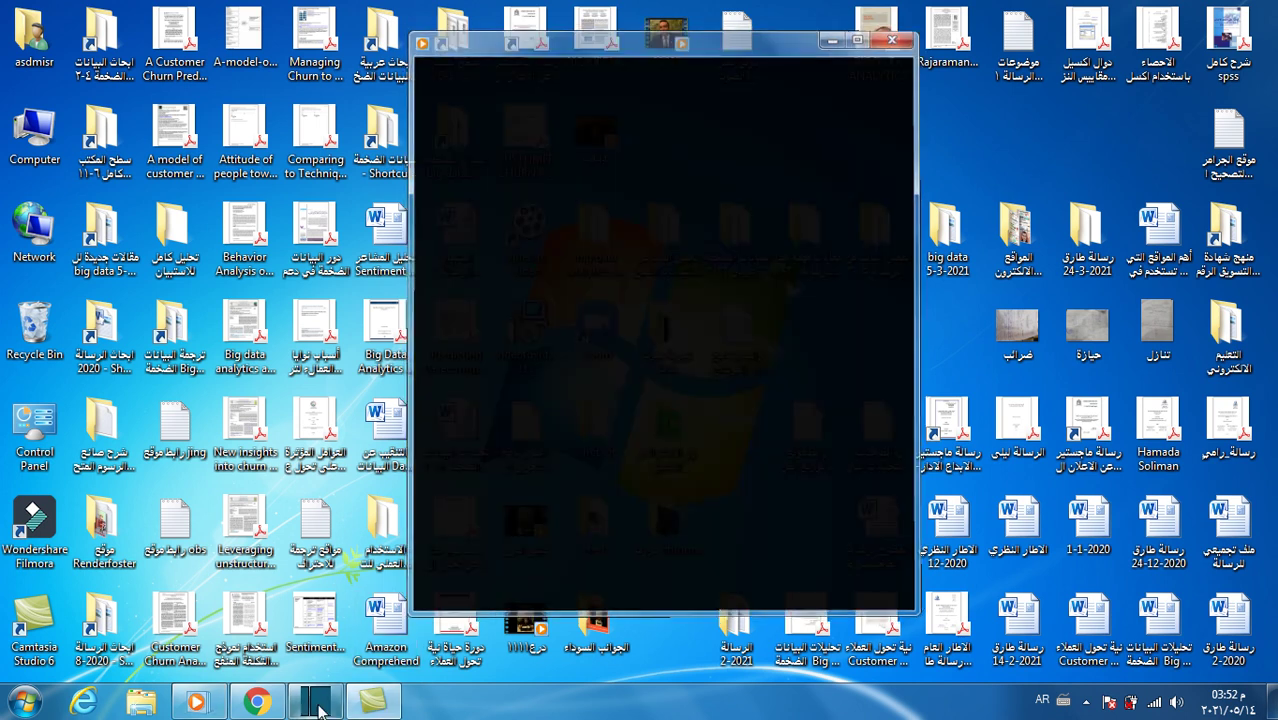
click(316, 704)
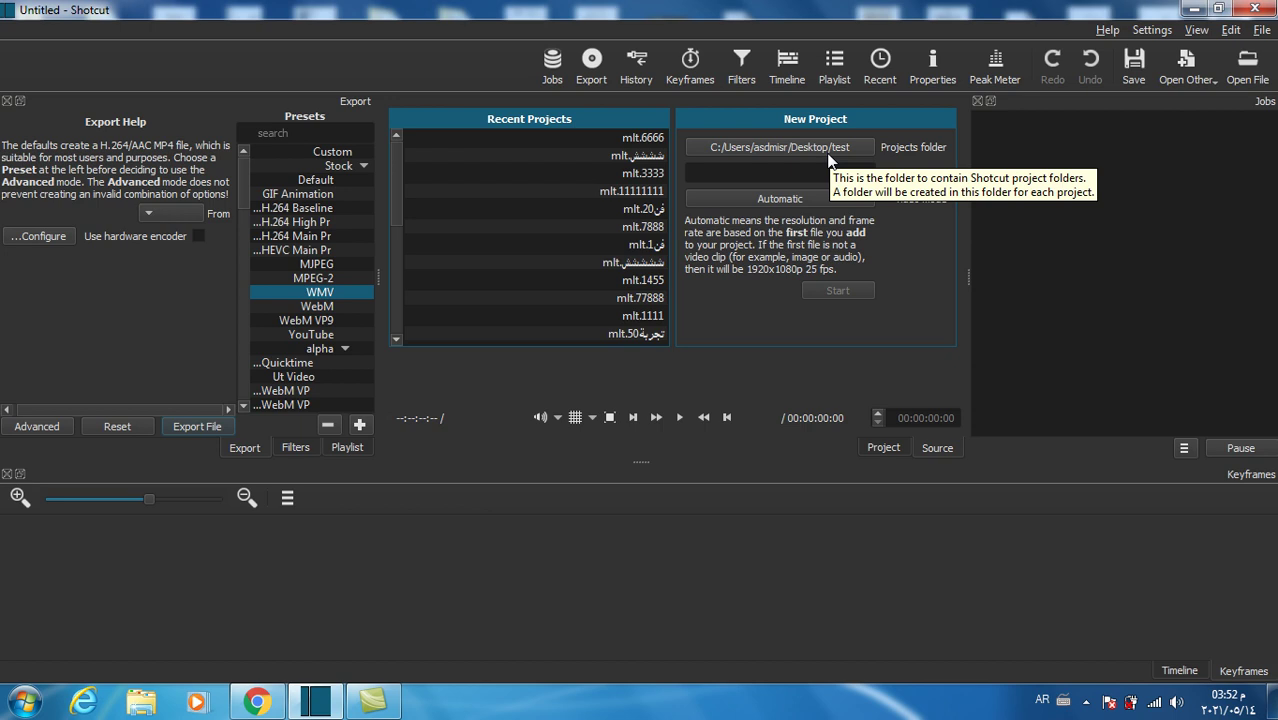
click(794, 171)
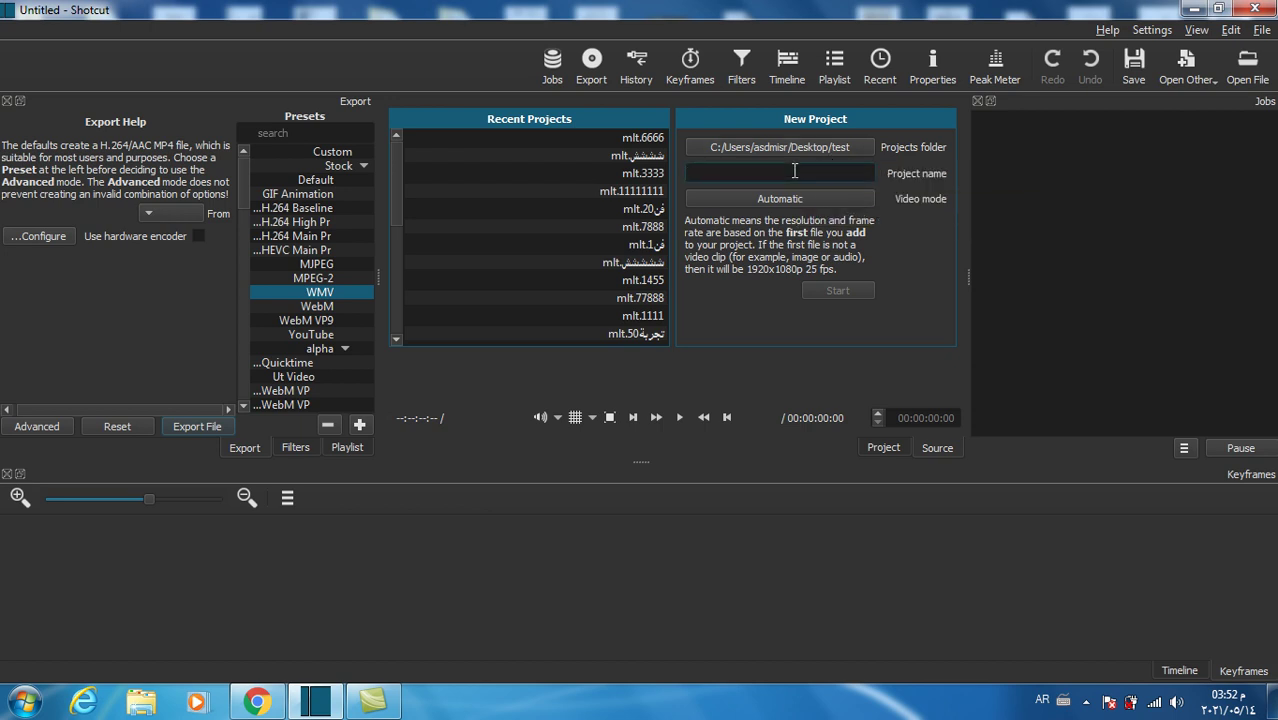
text(55555)
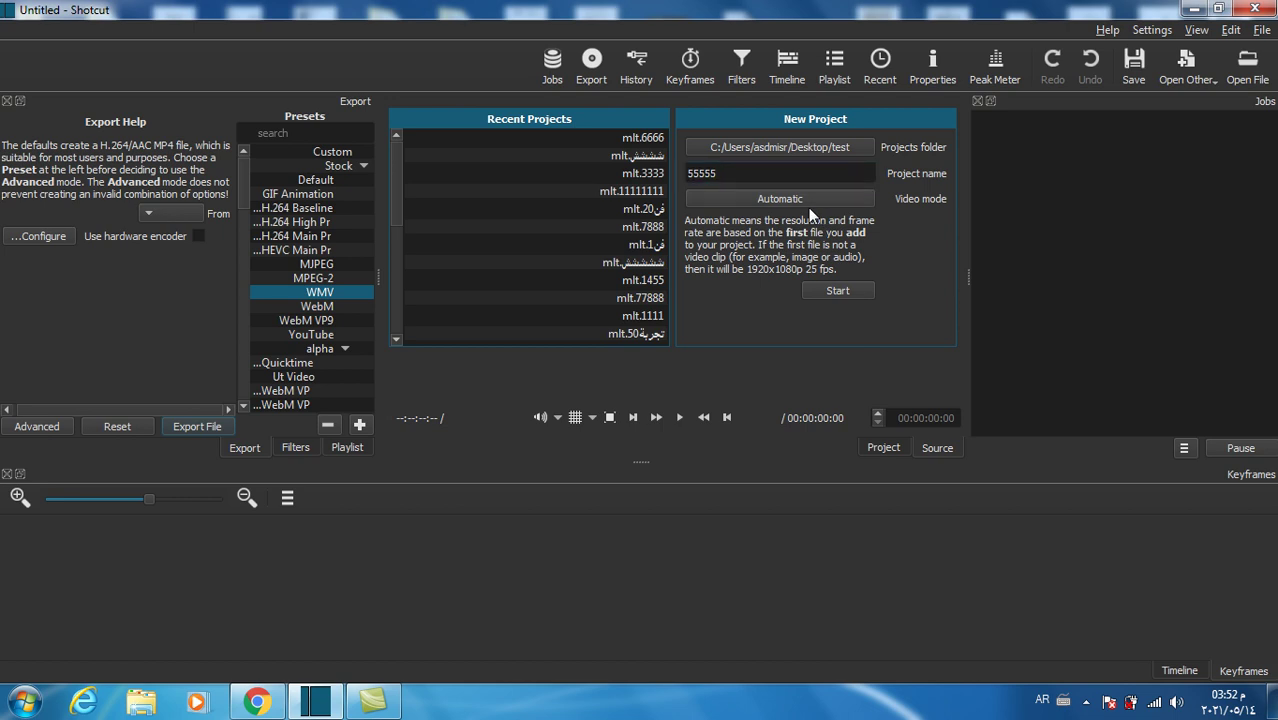
click(808, 205)
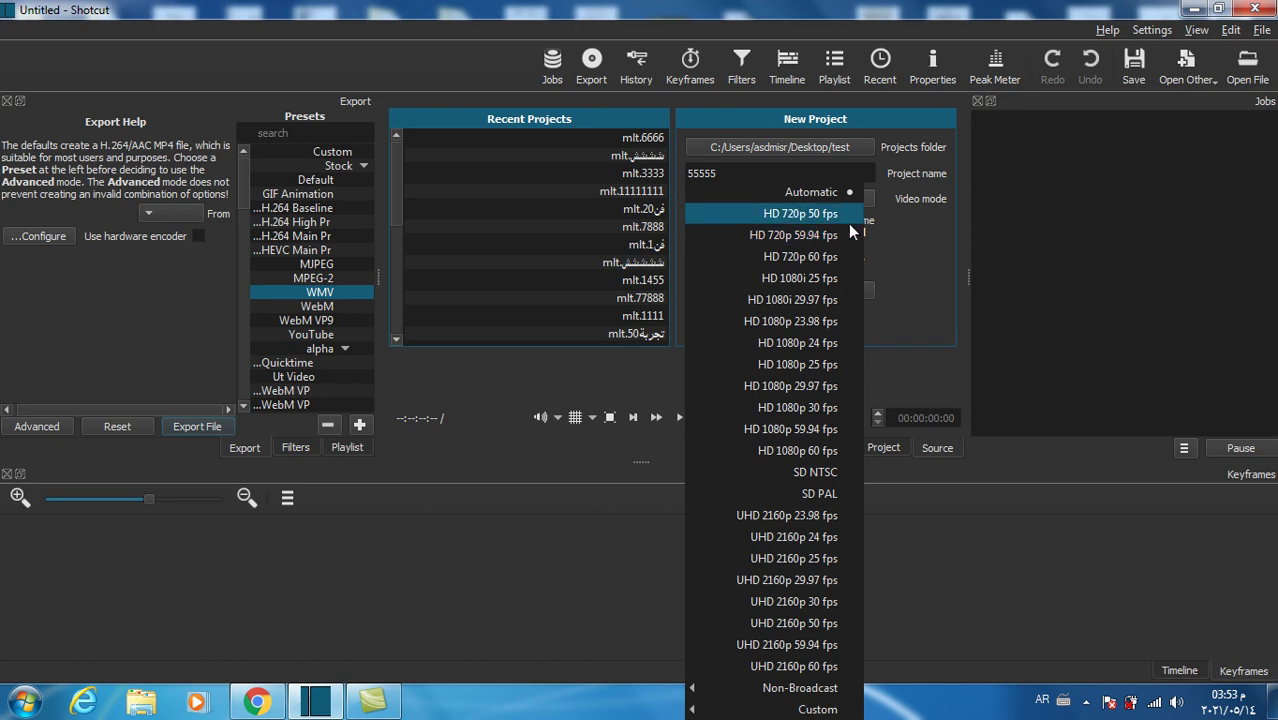
click(903, 242)
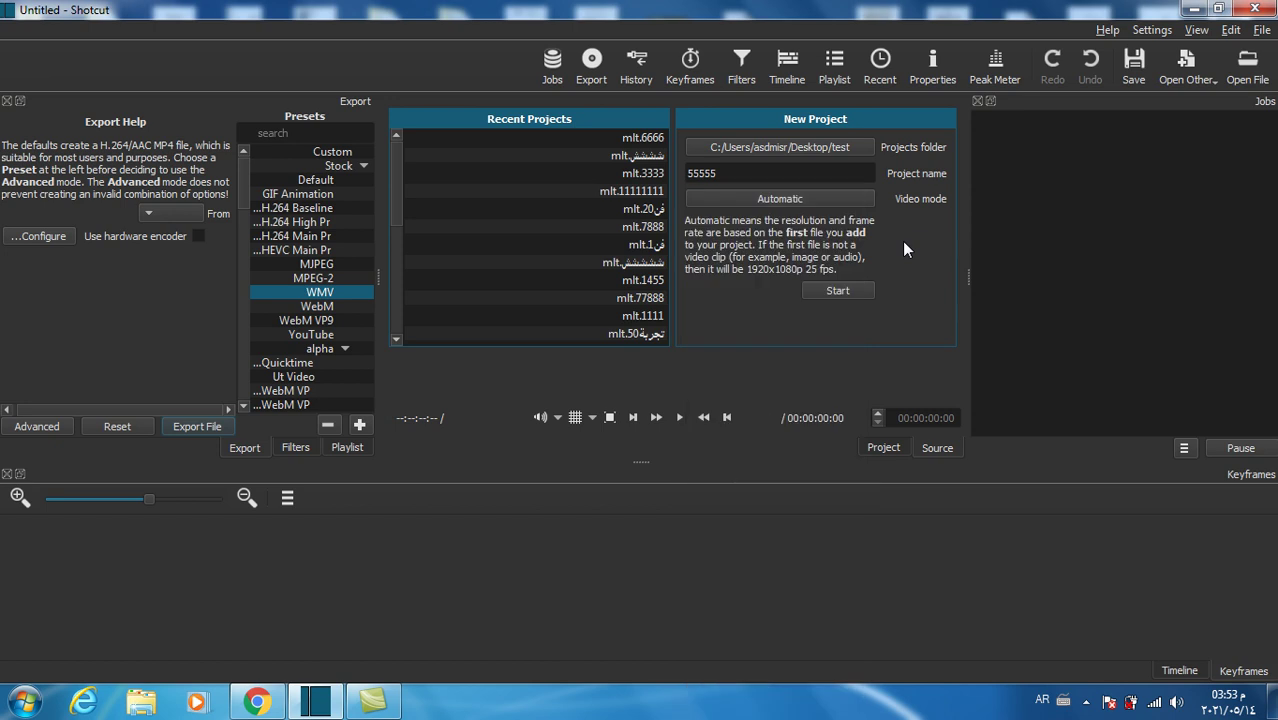
click(870, 294)
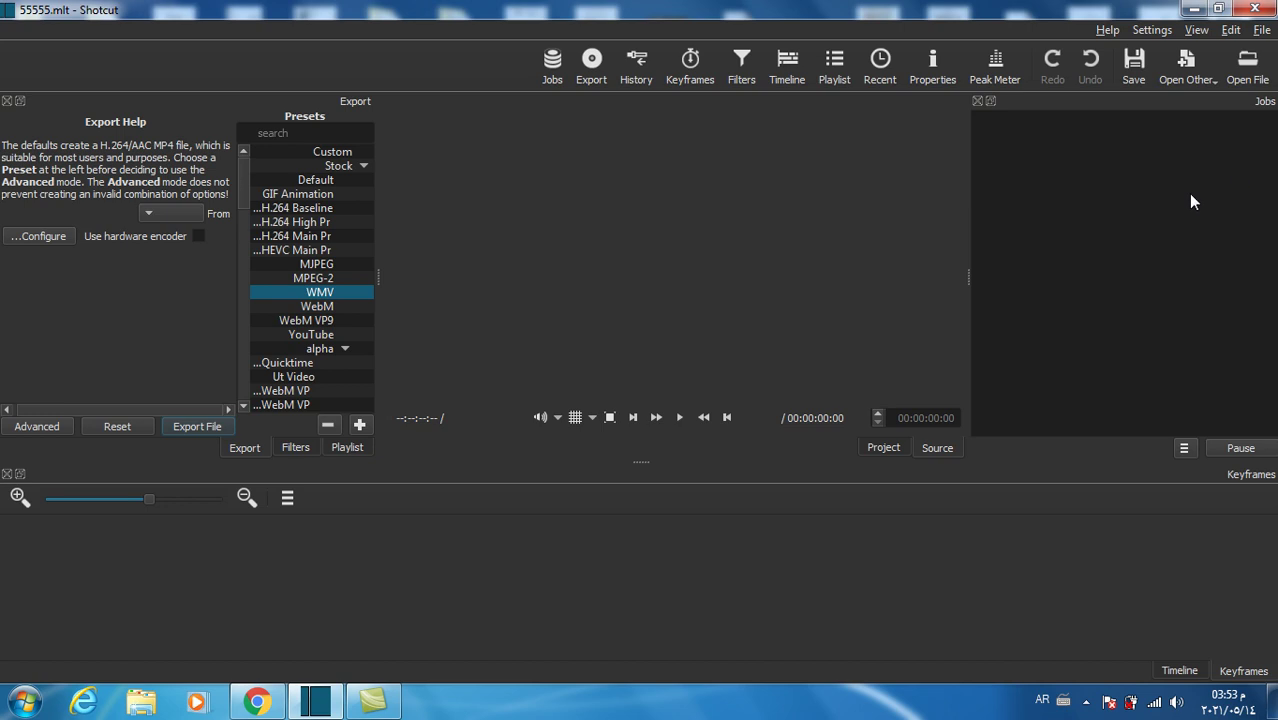
Step: Open the video file درع١١١١ from the Desktop folder
click(1248, 72)
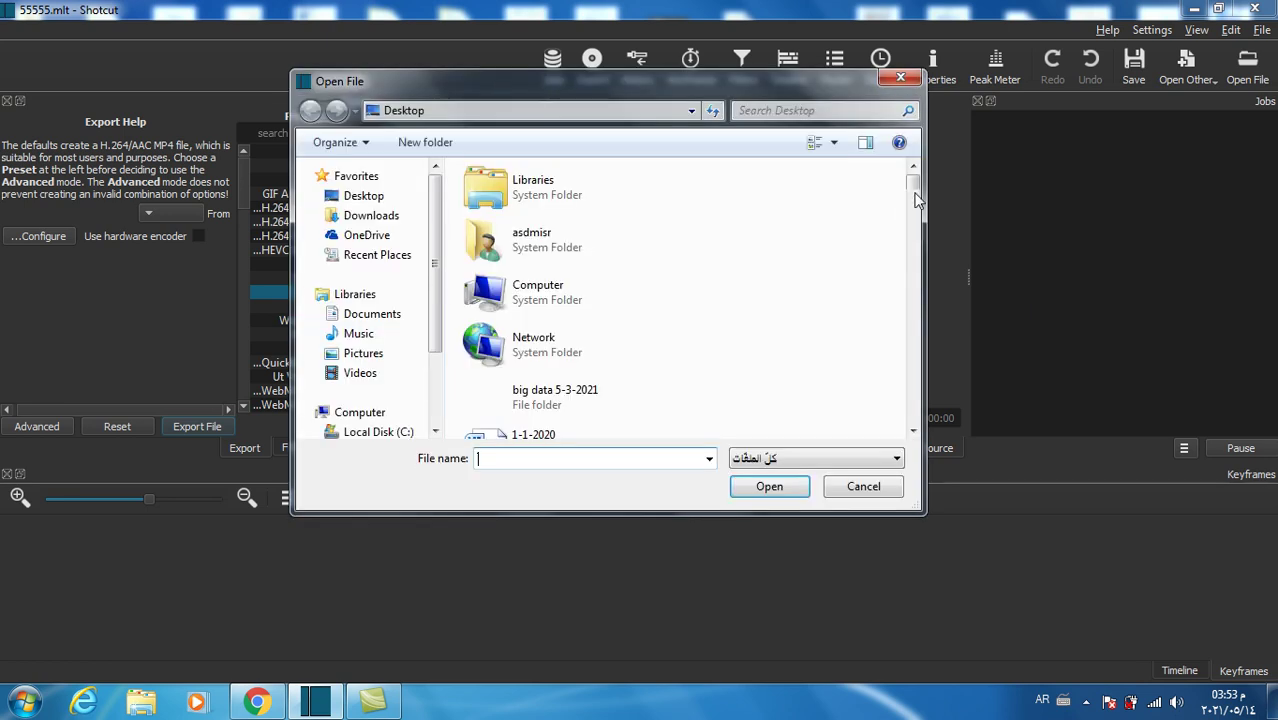
text(3)
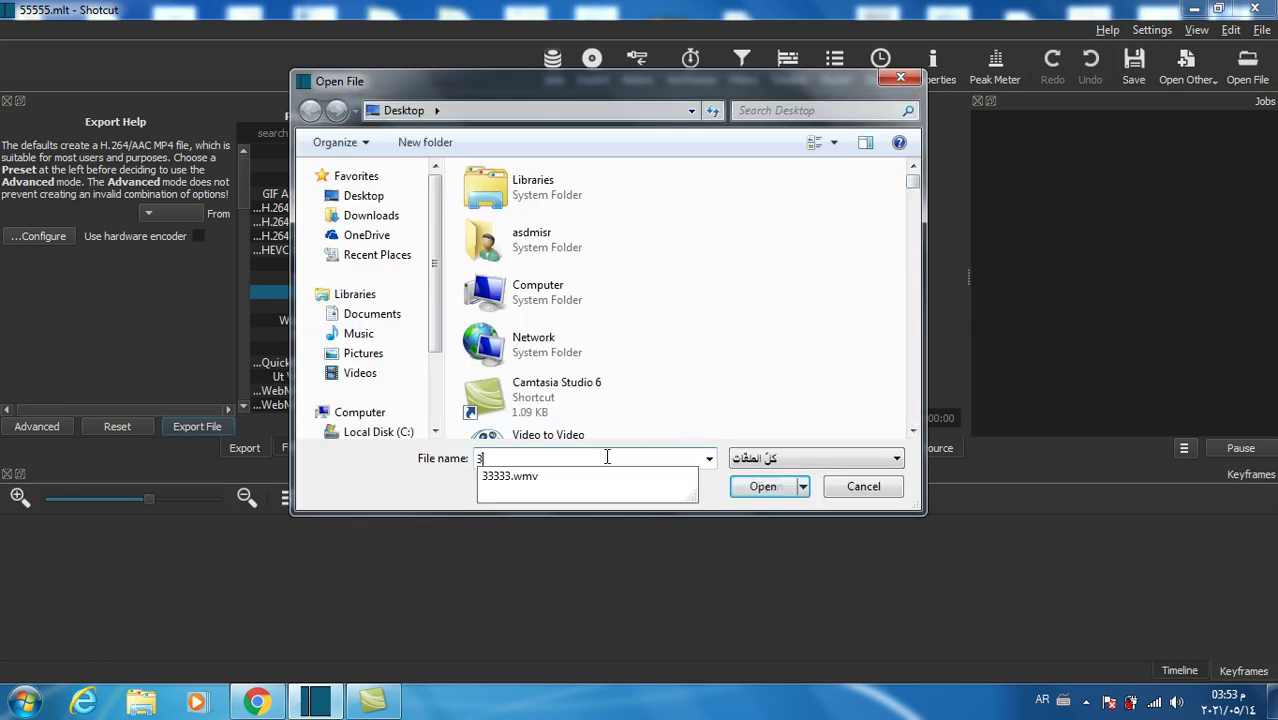
click(913, 430)
click(913, 430)
click(913, 430)
click(913, 430)
click(913, 430)
click(913, 430)
click(913, 430)
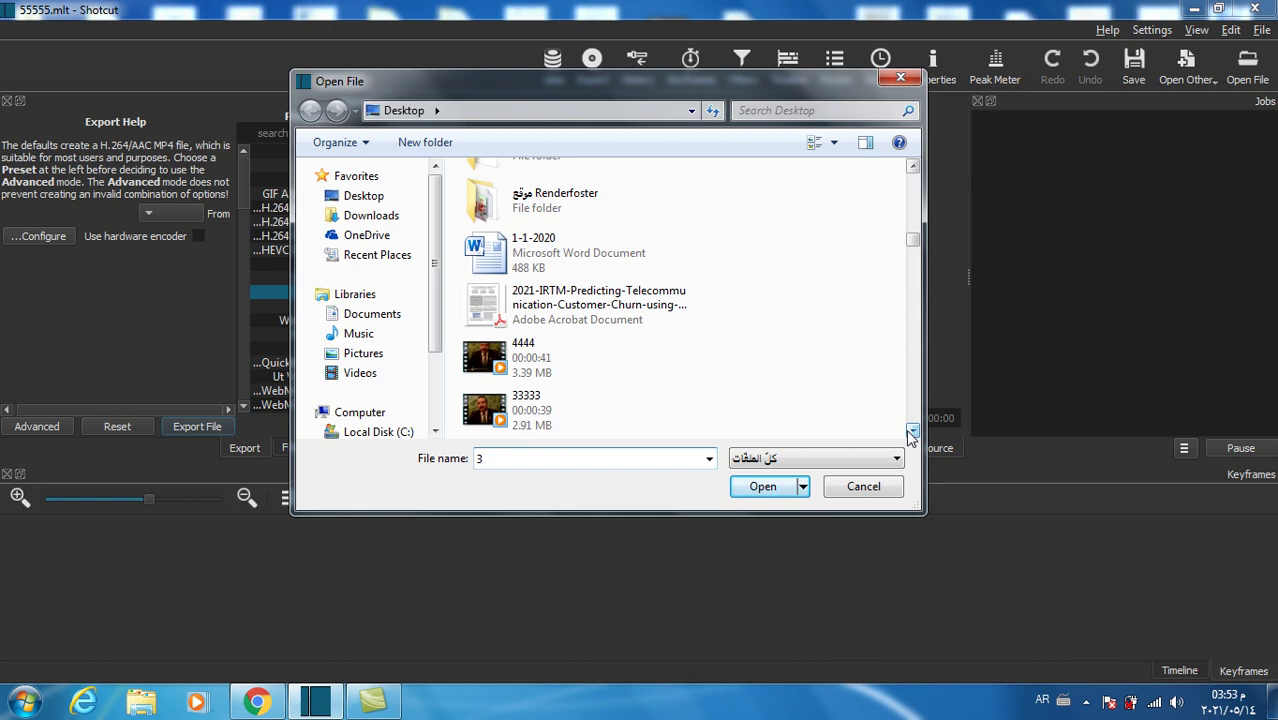
click(913, 430)
click(913, 430)
click(913, 430)
click(913, 430)
click(913, 430)
click(913, 430)
click(913, 430)
click(913, 430)
click(913, 430)
click(913, 430)
click(913, 430)
click(913, 430)
click(913, 430)
click(913, 430)
click(913, 430)
click(913, 430)
click(913, 430)
click(913, 430)
click(913, 430)
click(913, 430)
click(913, 430)
click(913, 430)
click(913, 430)
click(913, 430)
click(913, 430)
click(913, 430)
click(913, 430)
click(913, 430)
click(913, 430)
click(913, 430)
click(913, 430)
click(913, 430)
click(913, 430)
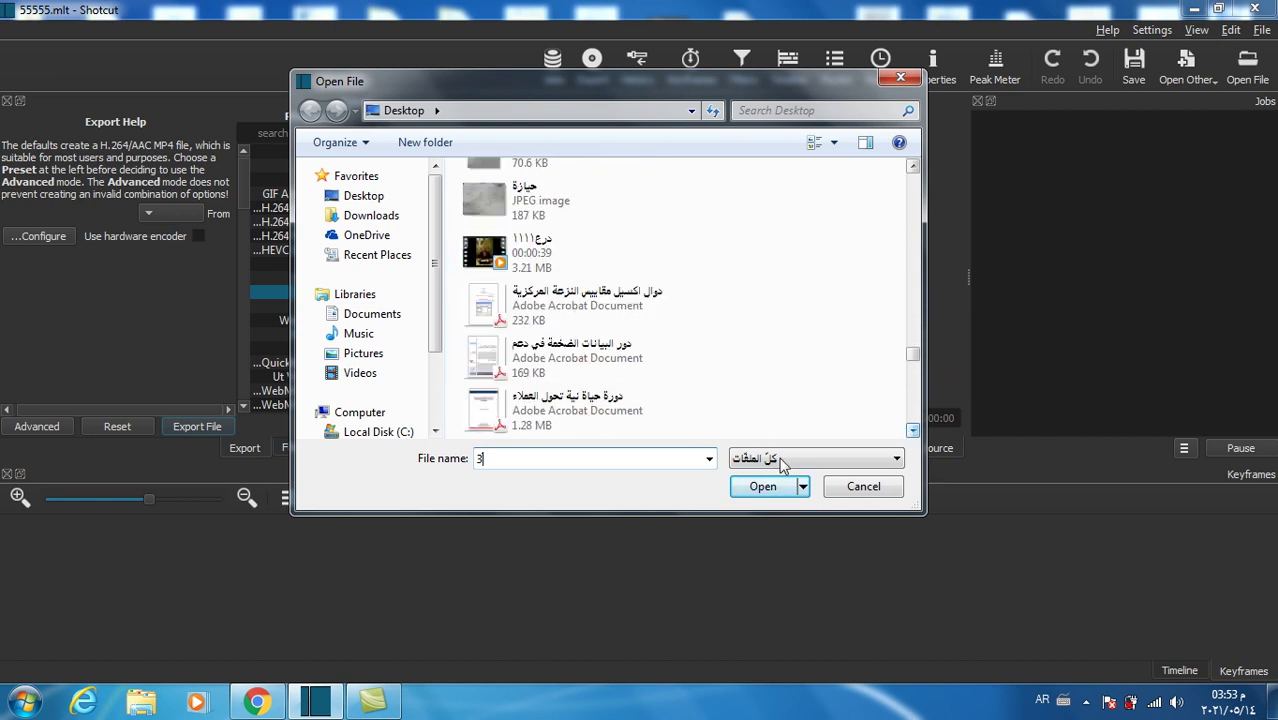
click(913, 430)
click(913, 430)
click(913, 430)
click(913, 430)
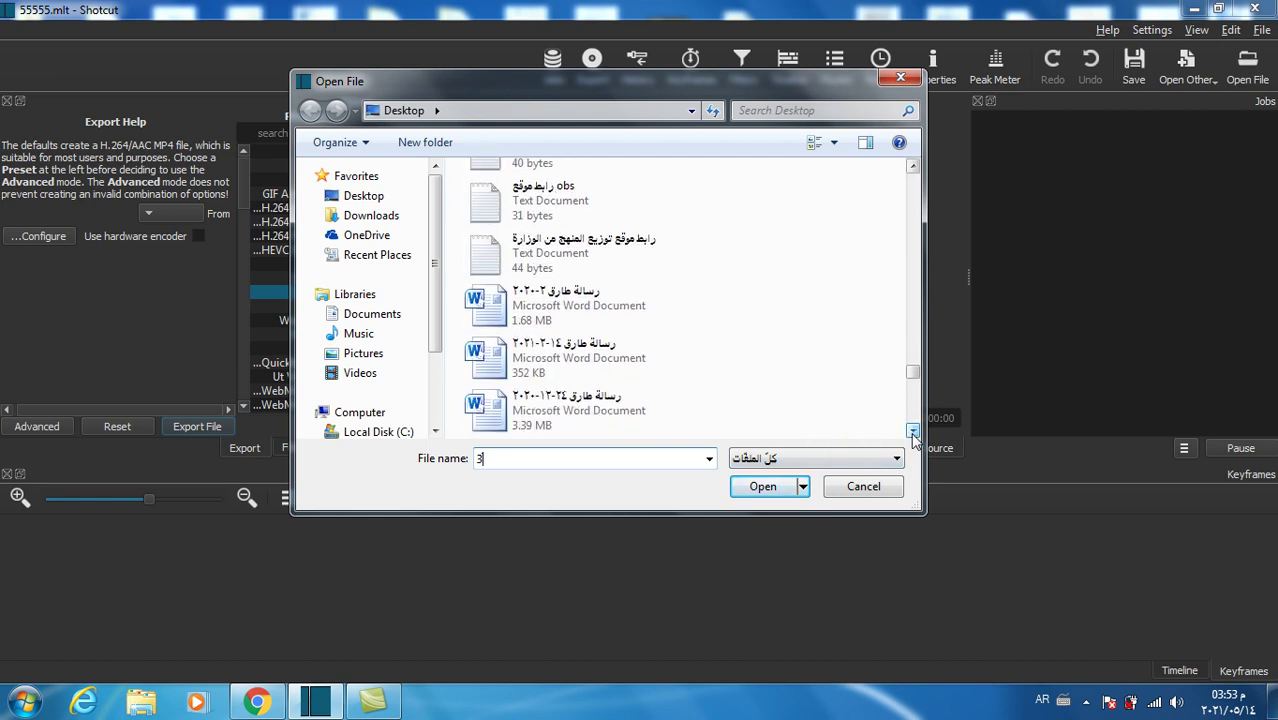
click(913, 168)
click(913, 168)
click(913, 168)
click(913, 168)
click(913, 168)
click(913, 168)
click(913, 168)
click(520, 243)
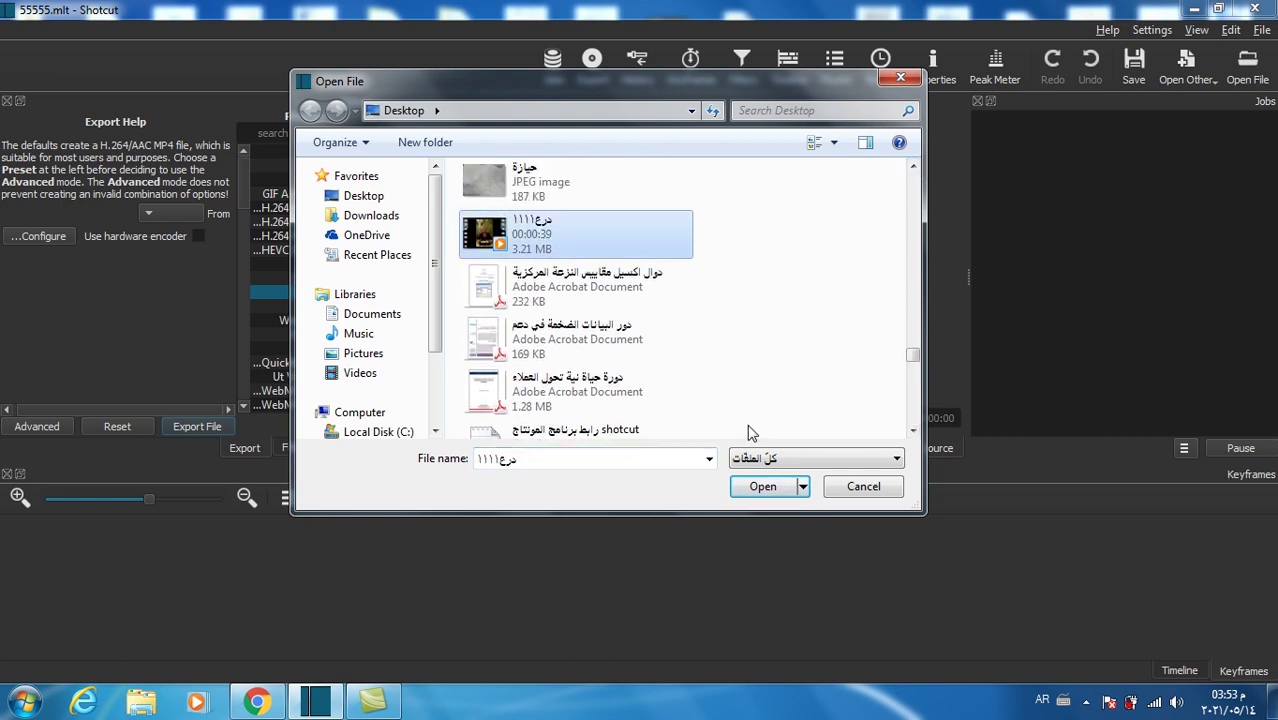
click(770, 487)
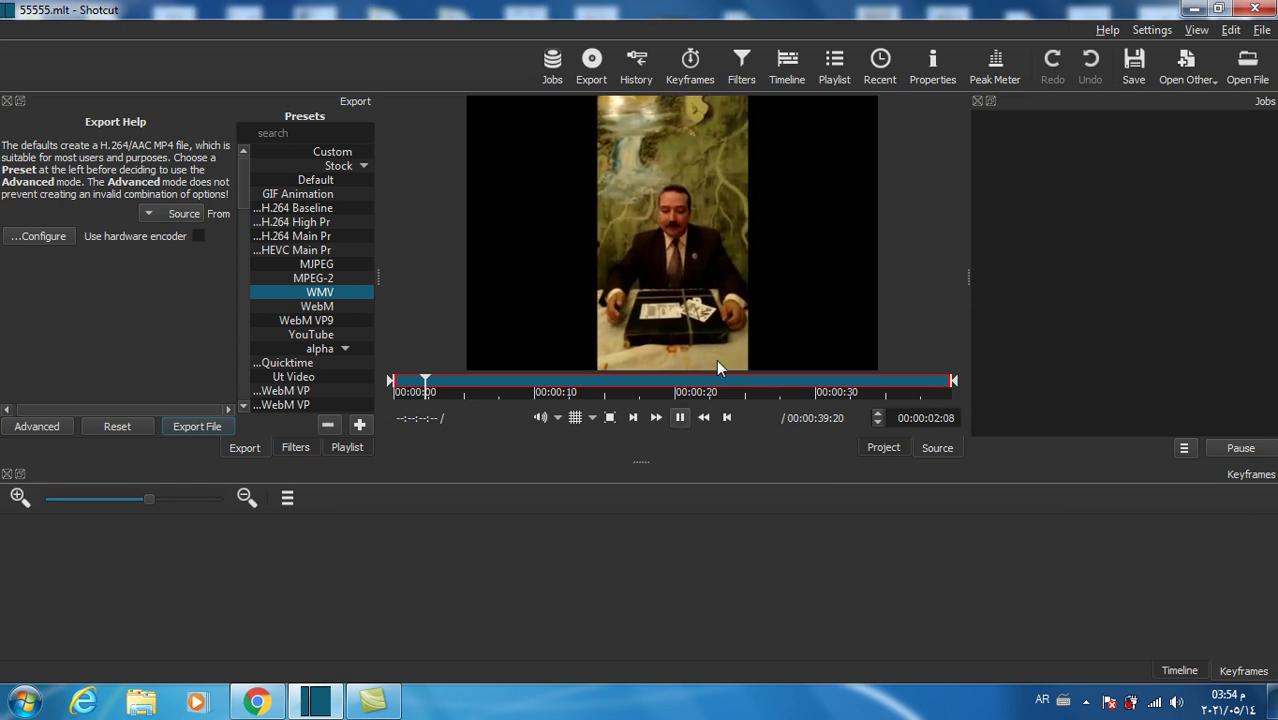
Step: Pause the clip's playback and add the clip to the playlist
click(679, 417)
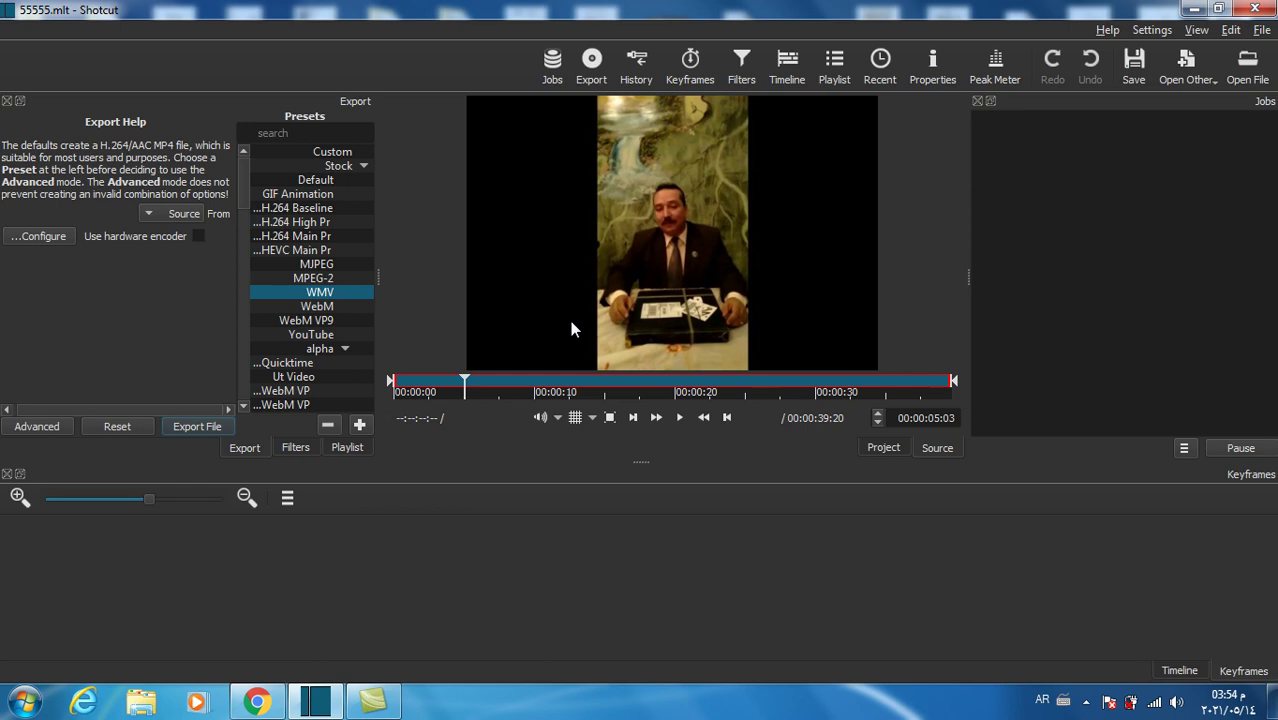
click(349, 447)
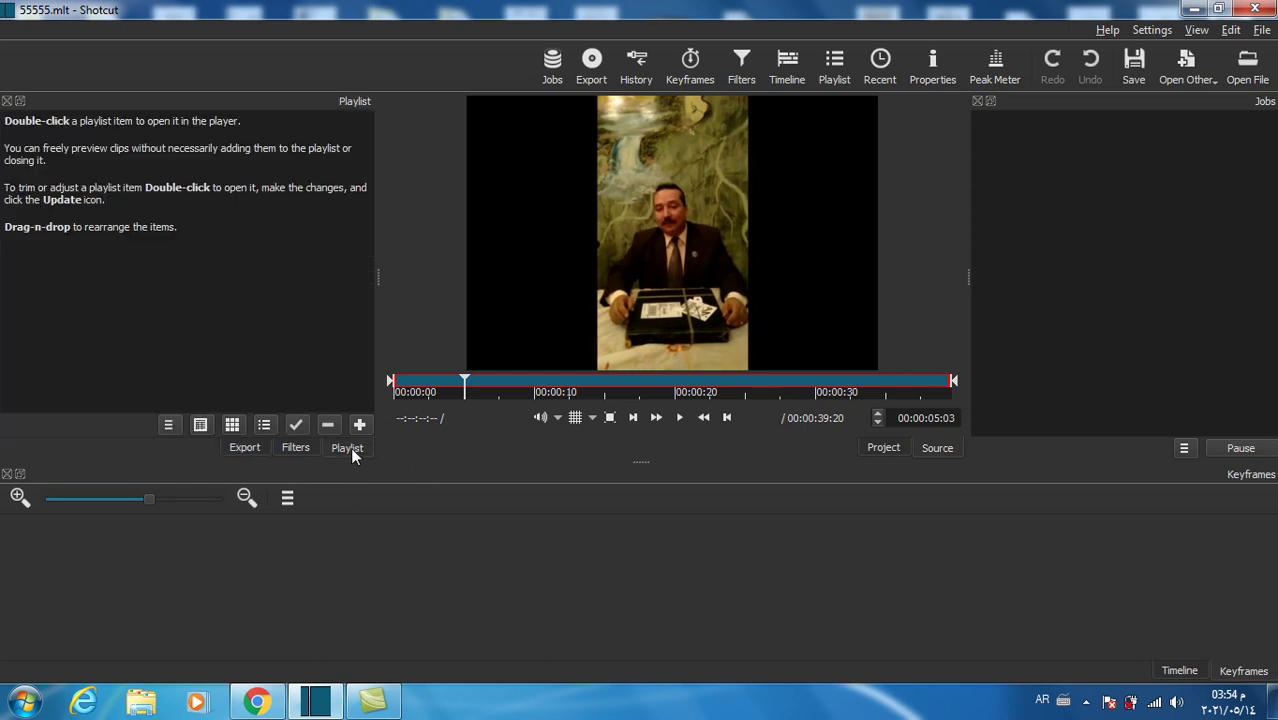
drag(693, 291, 132, 258)
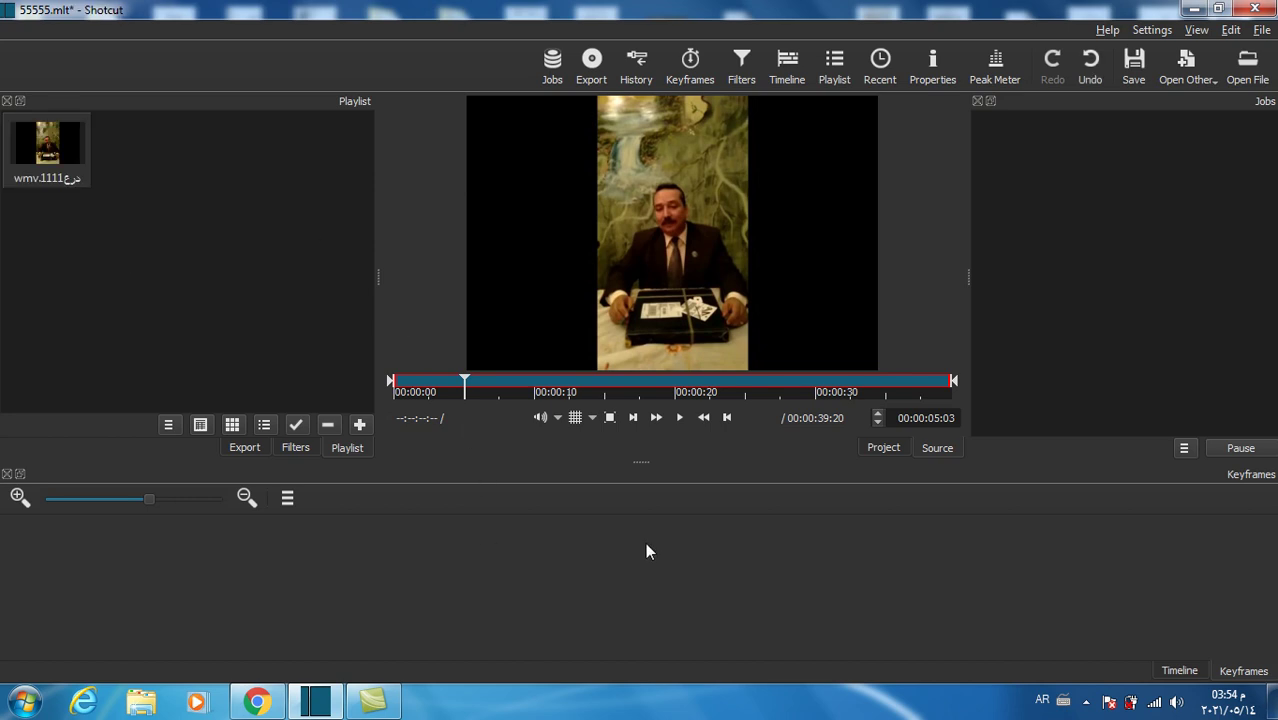
click(290, 501)
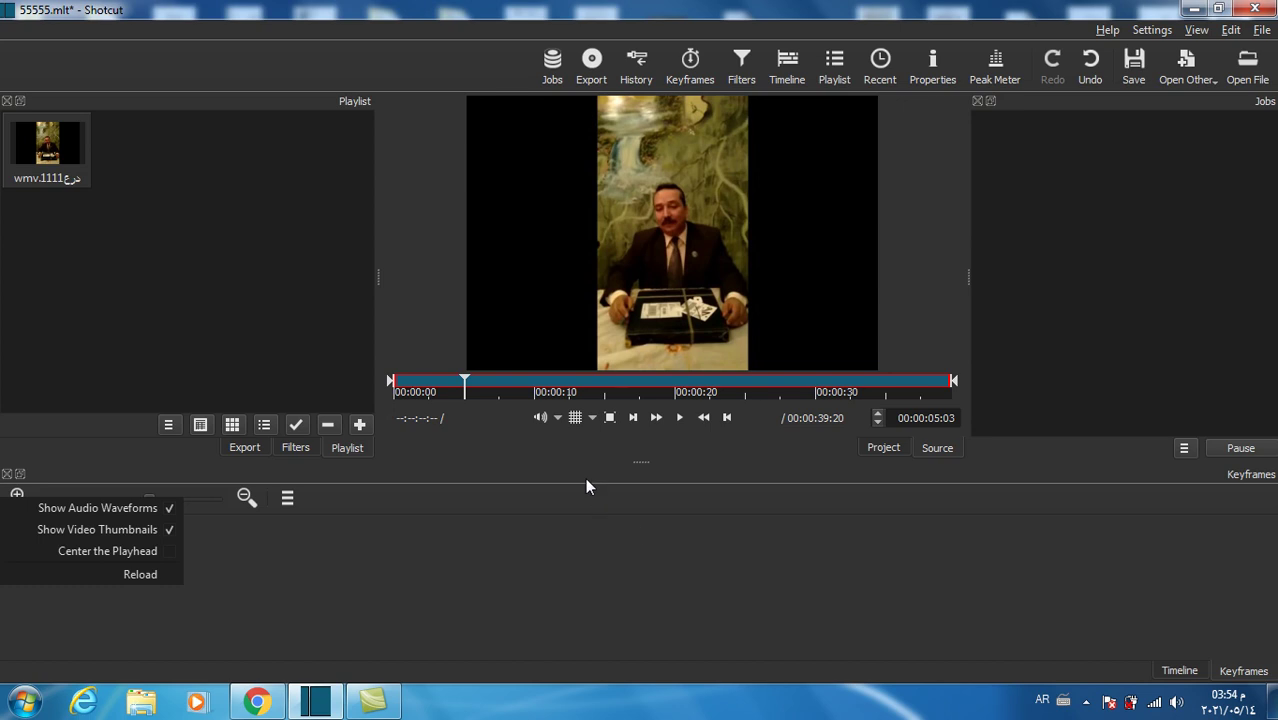
click(557, 463)
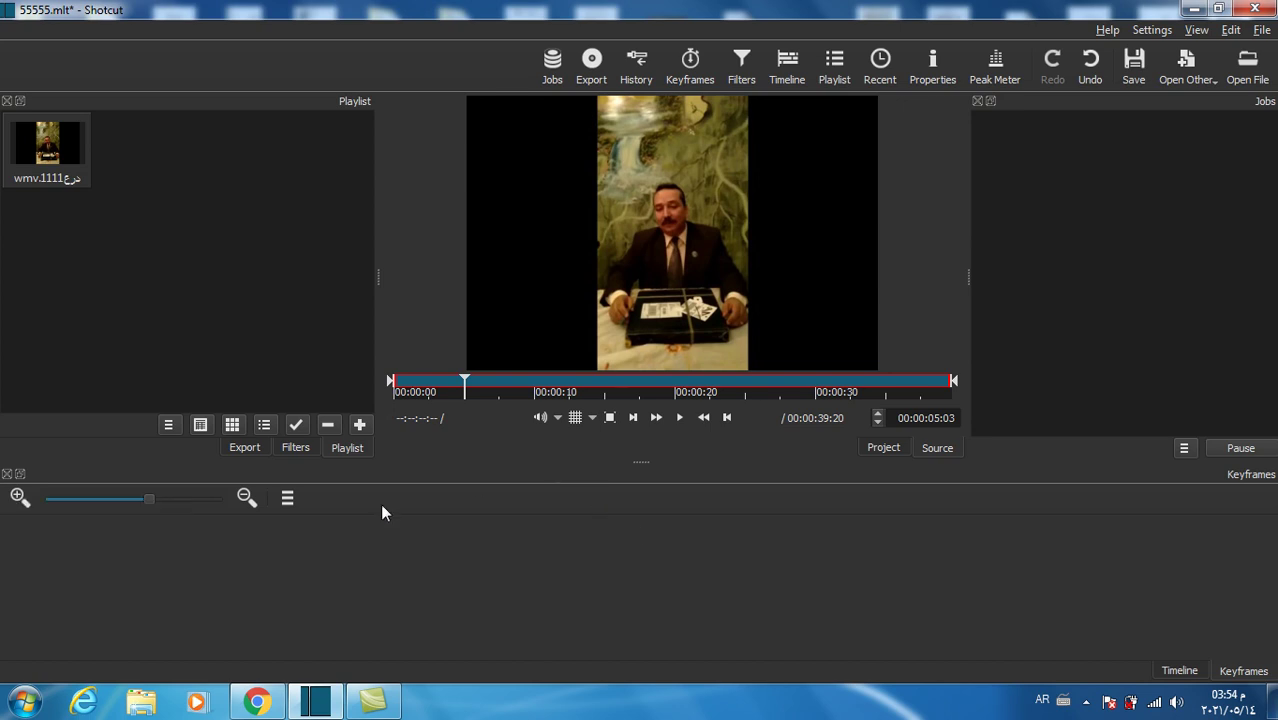
click(288, 500)
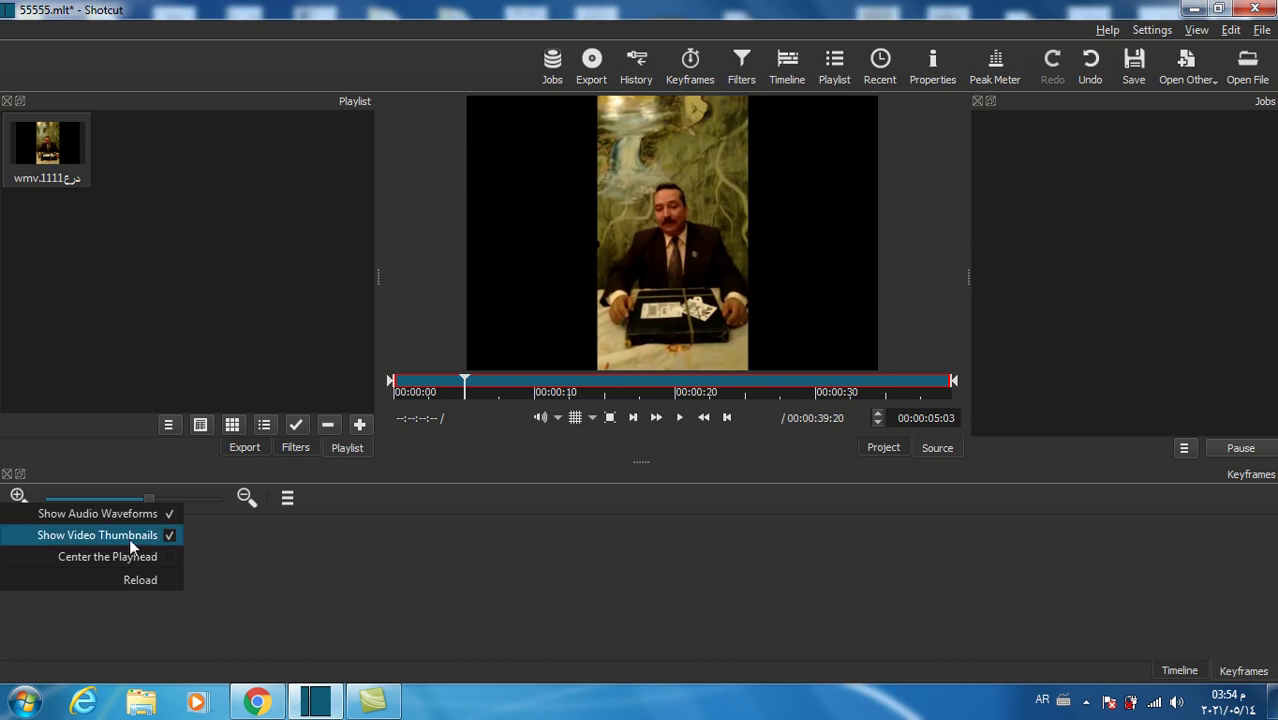
click(468, 463)
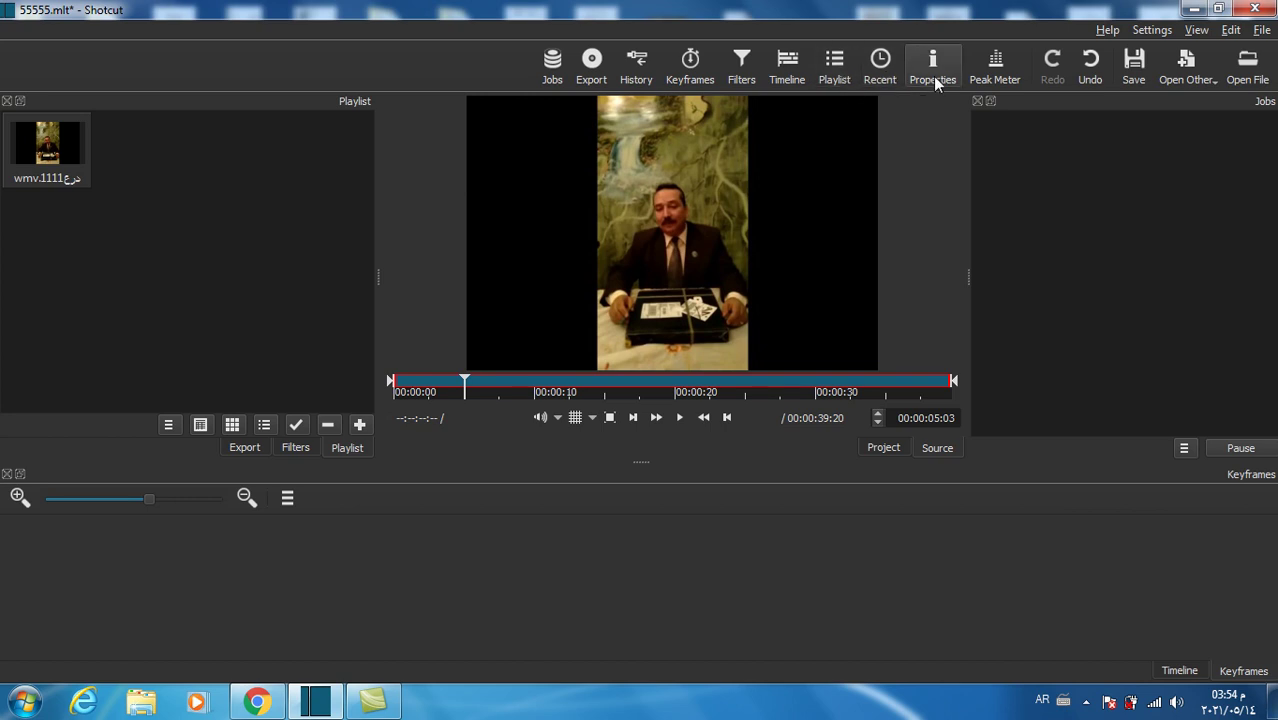
Step: Show the timeline and add a video track to it
click(788, 70)
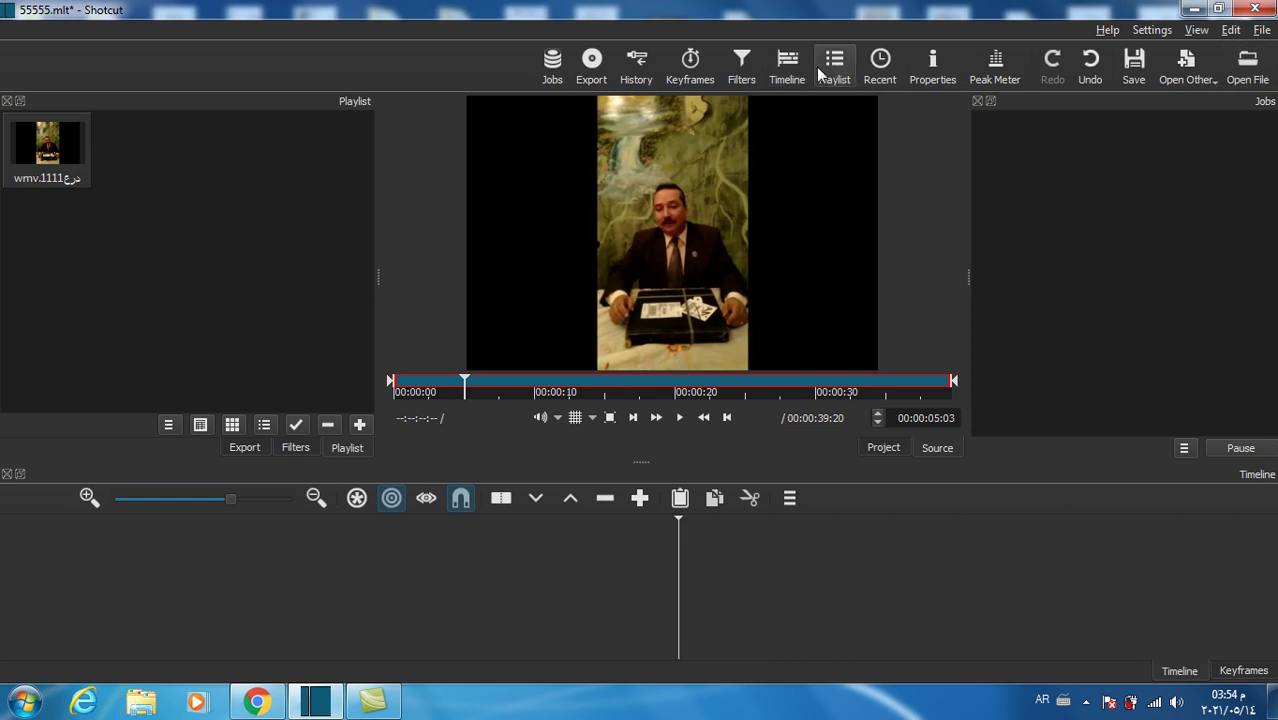
click(789, 499)
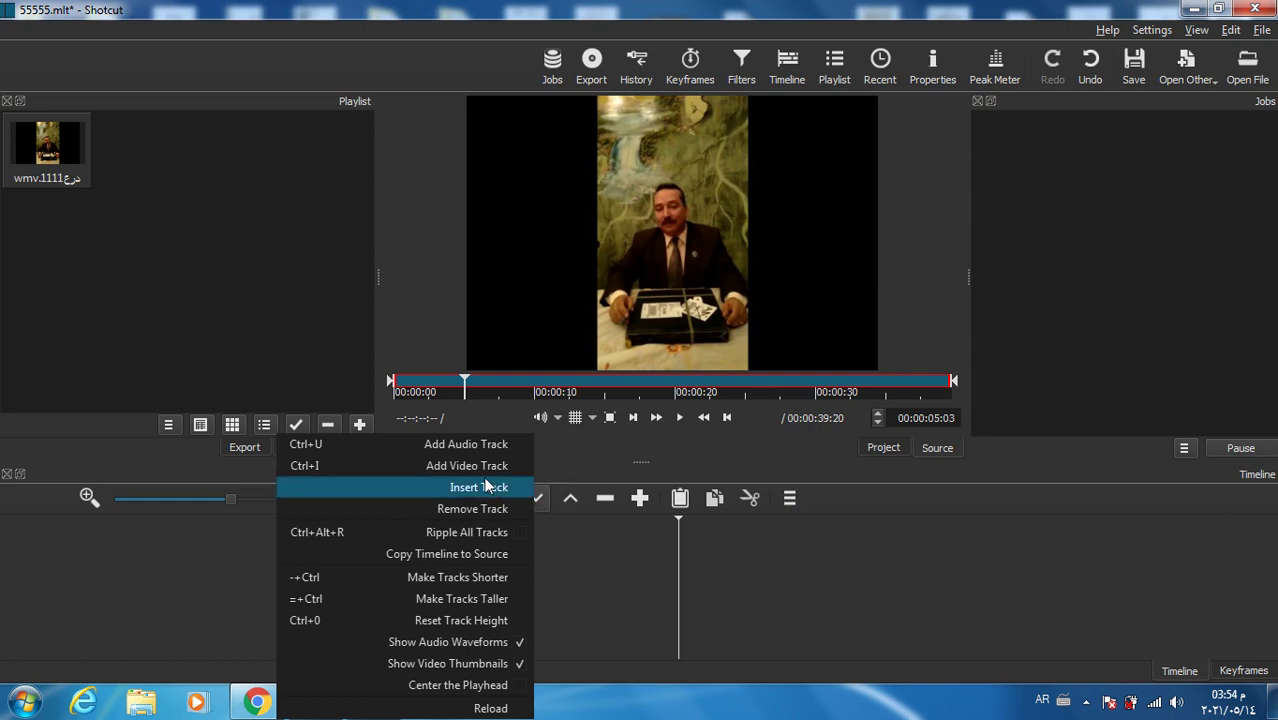
click(476, 464)
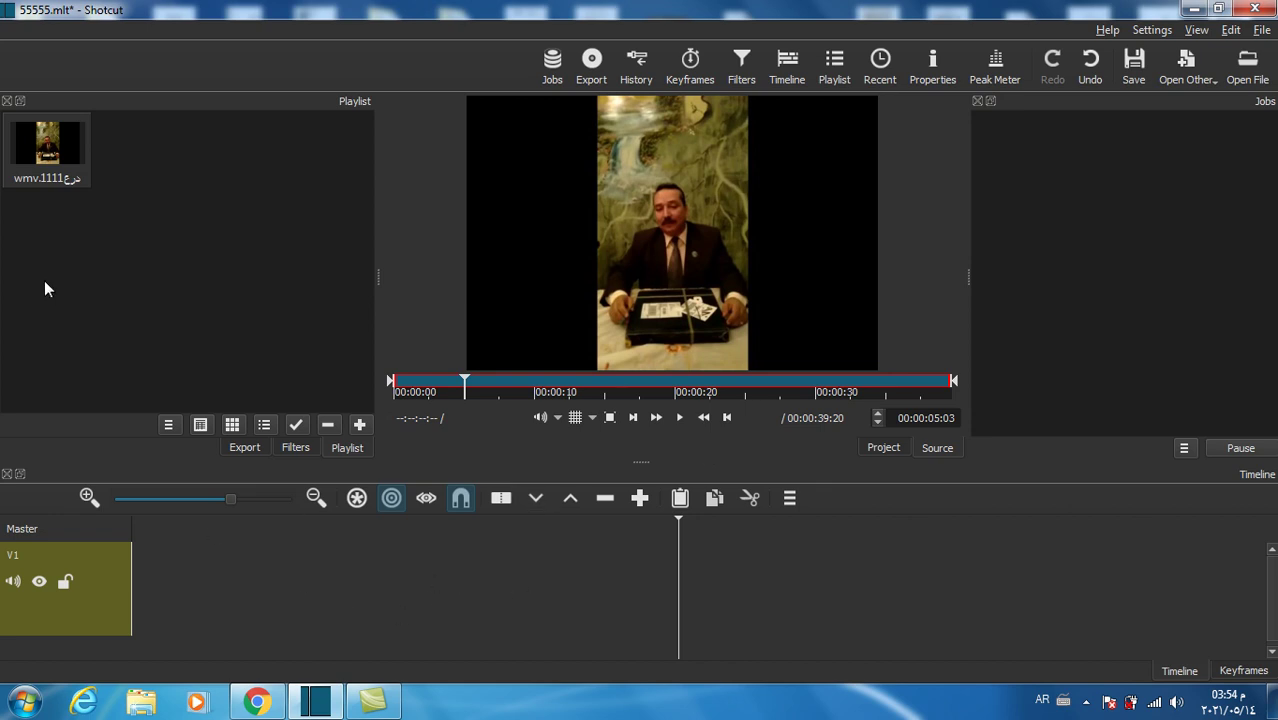
Step: Place the playlist clip on track V1, align it with the timeline start, and return the playhead to the beginning
drag(57, 155, 185, 604)
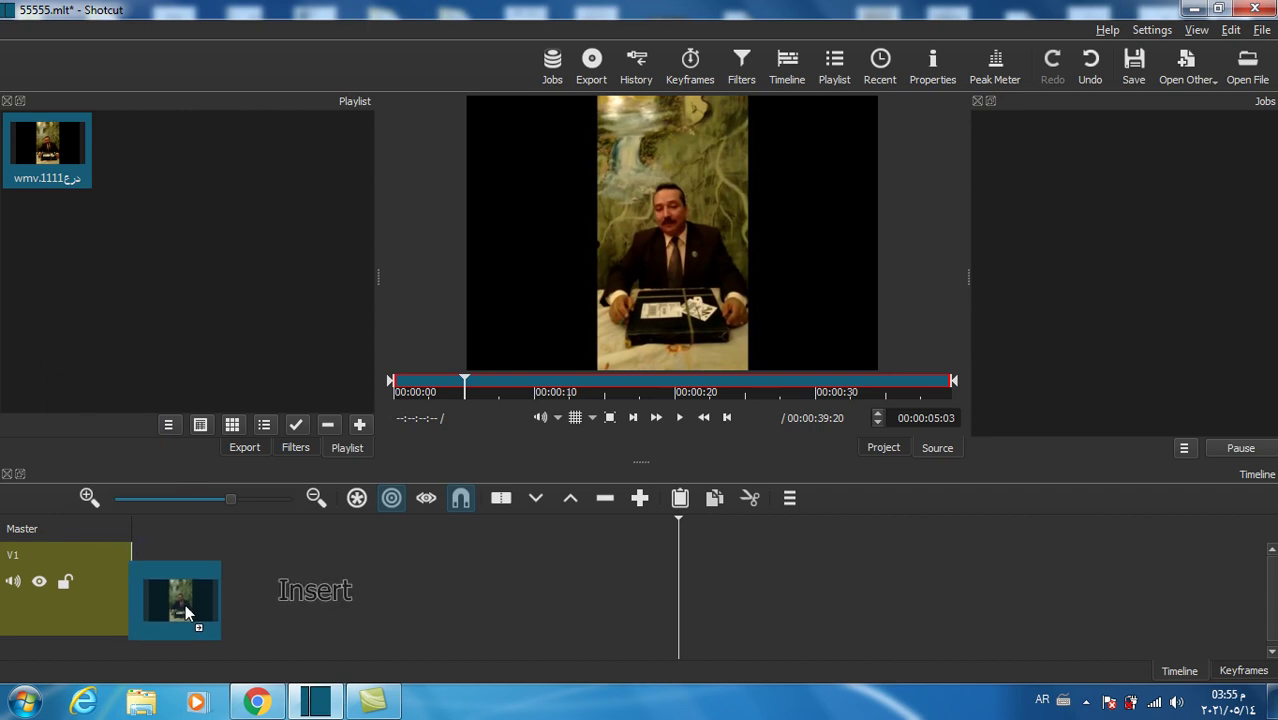
drag(185, 604, 185, 604)
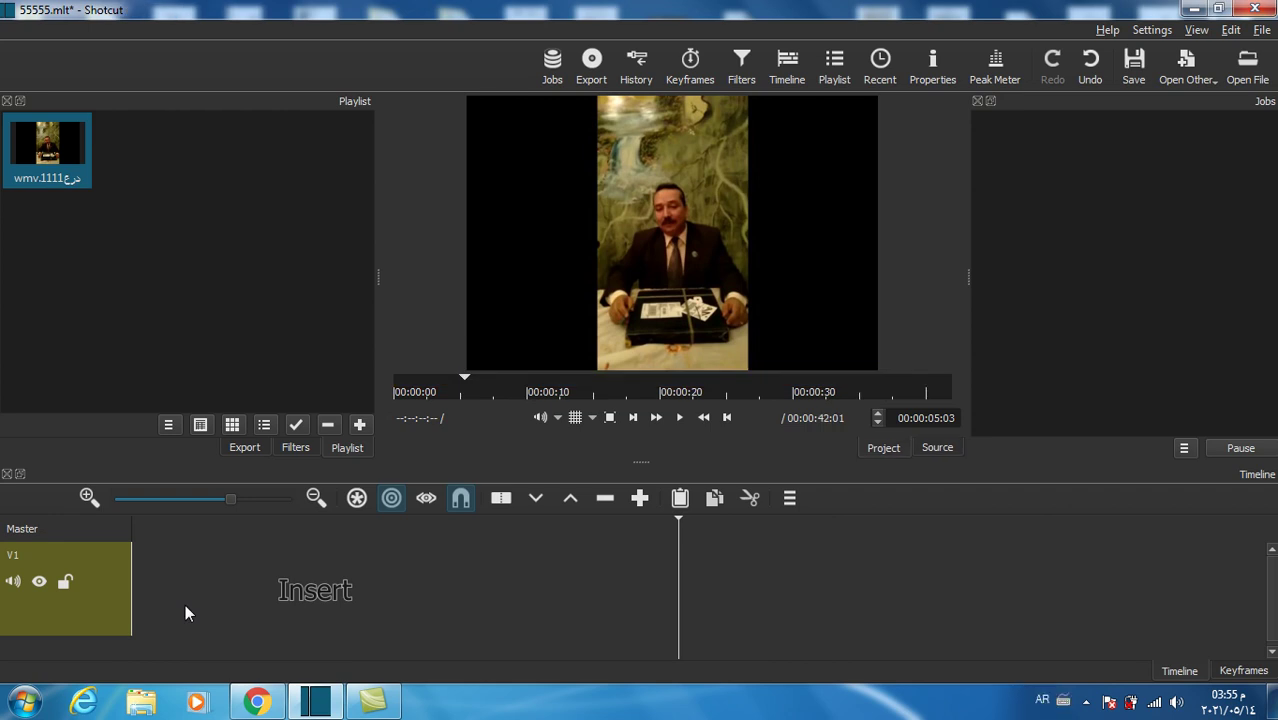
drag(185, 604, 185, 604)
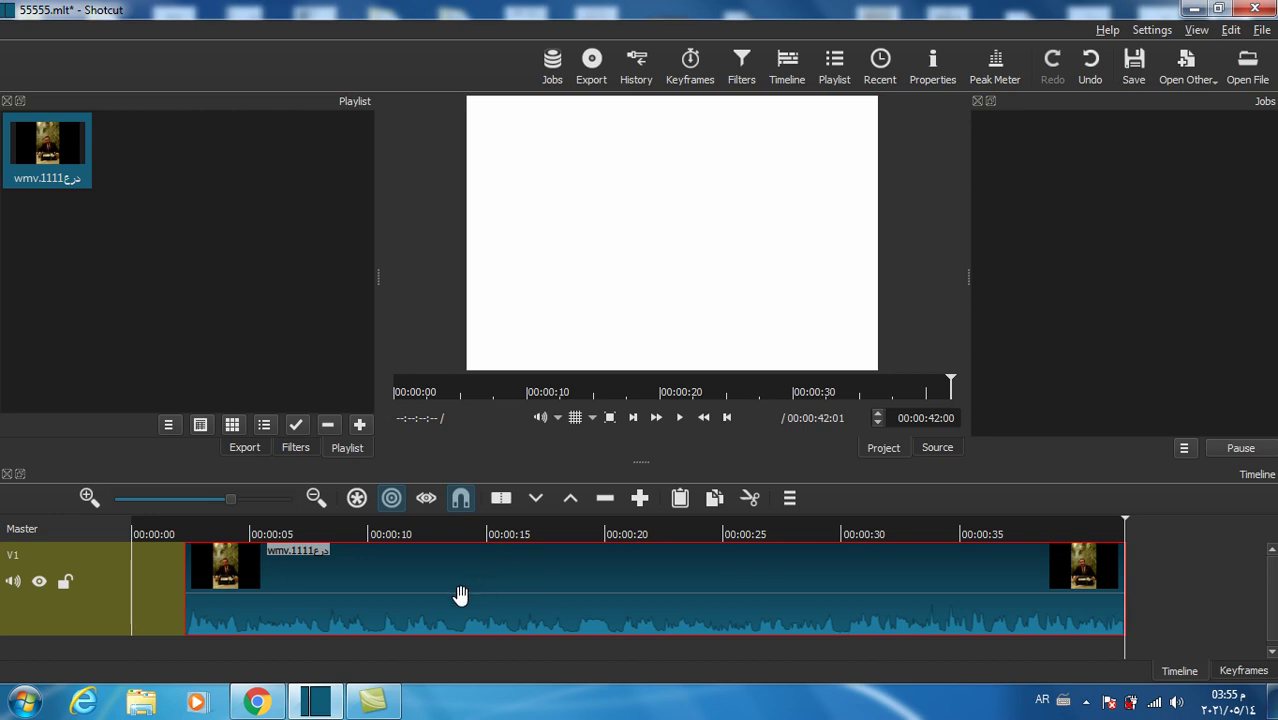
drag(398, 596, 348, 595)
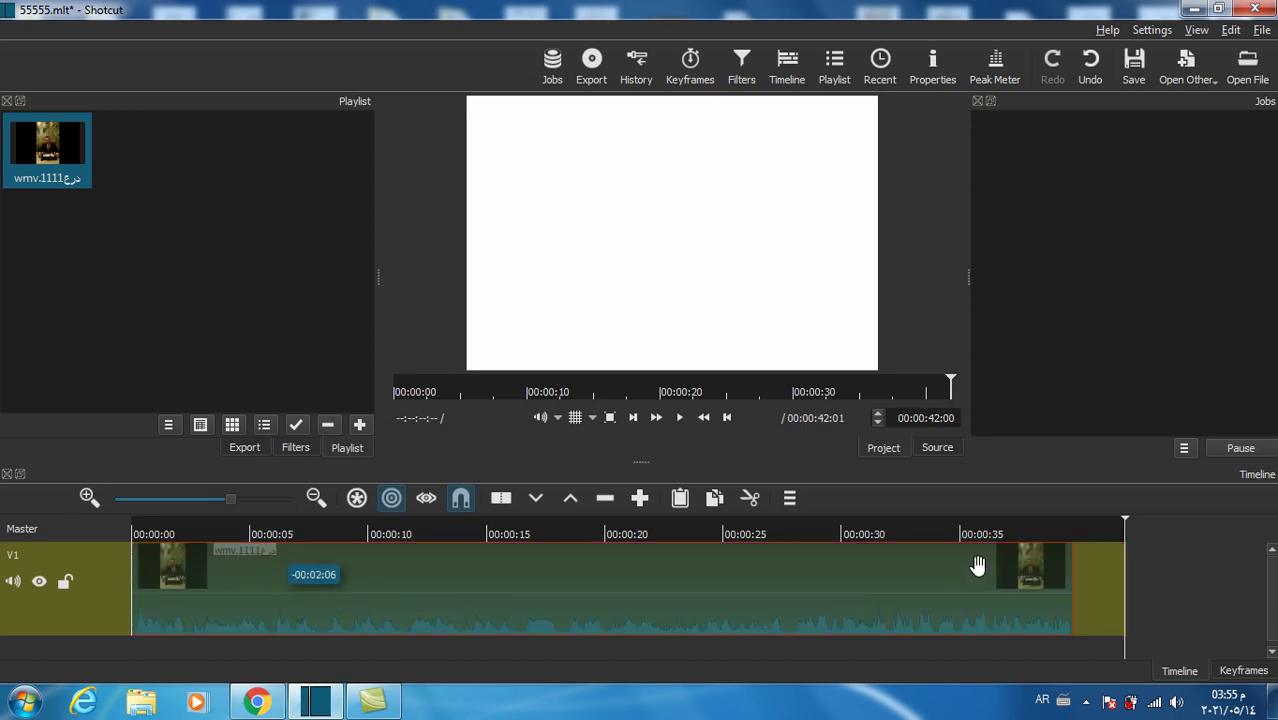
click(728, 418)
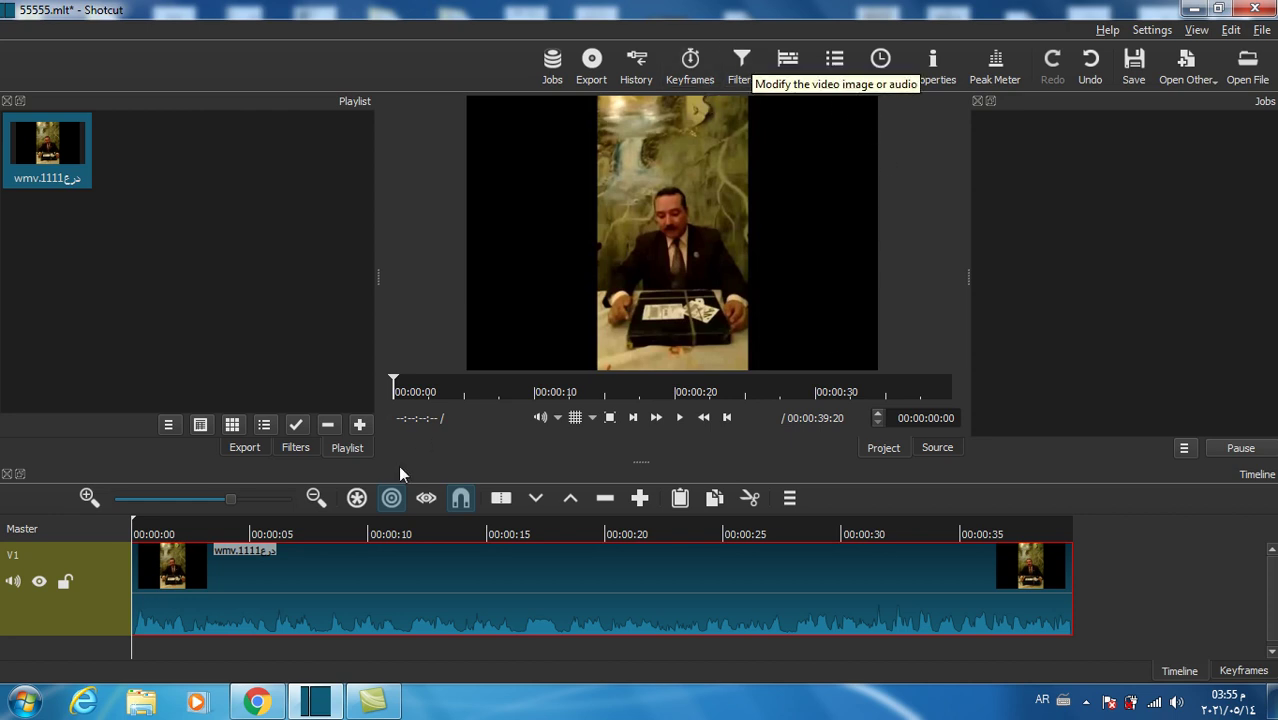
Step: Add the Size and Position video filter to the clip on track V1
click(297, 448)
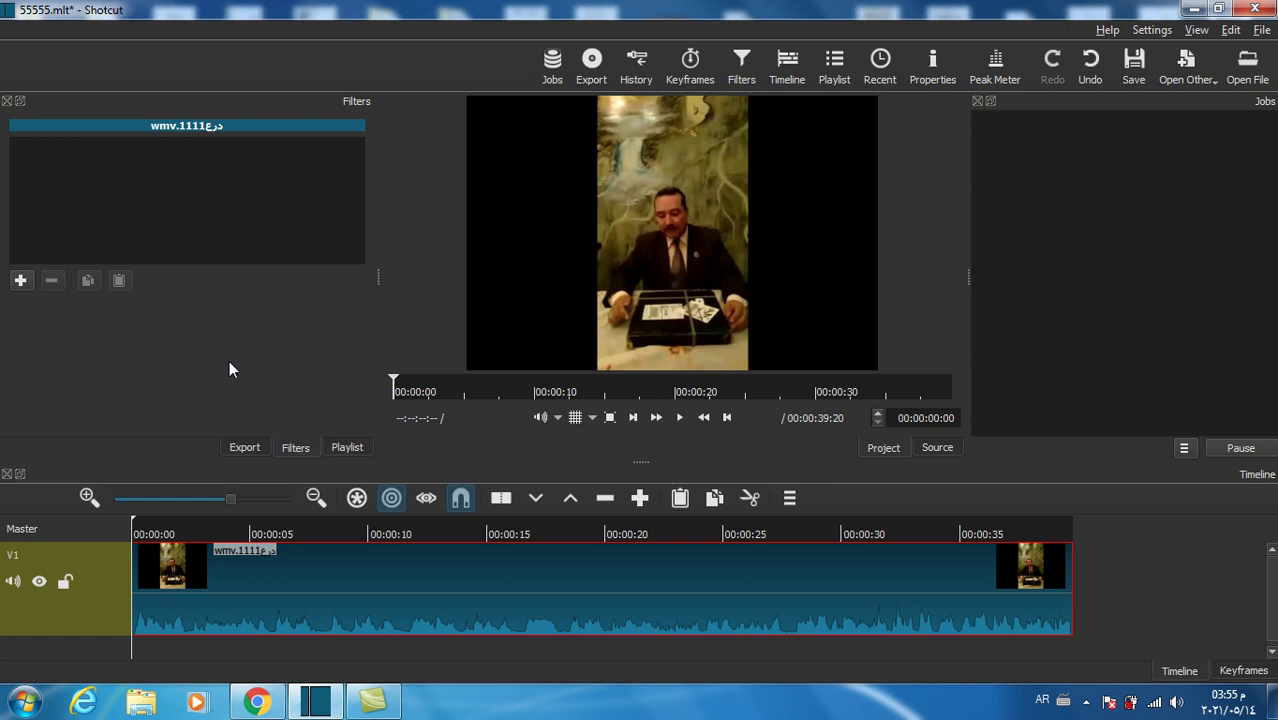
click(20, 280)
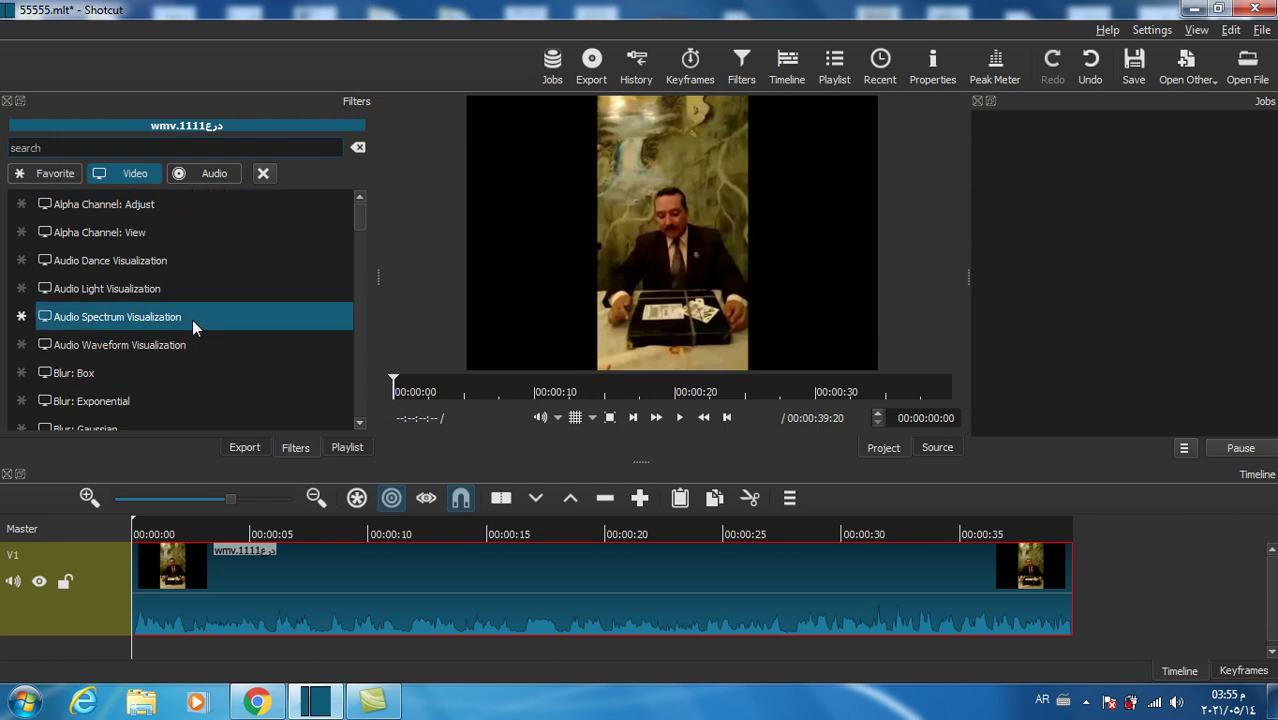
scroll(197, 297, down, 3)
scroll(196, 309, down, 3)
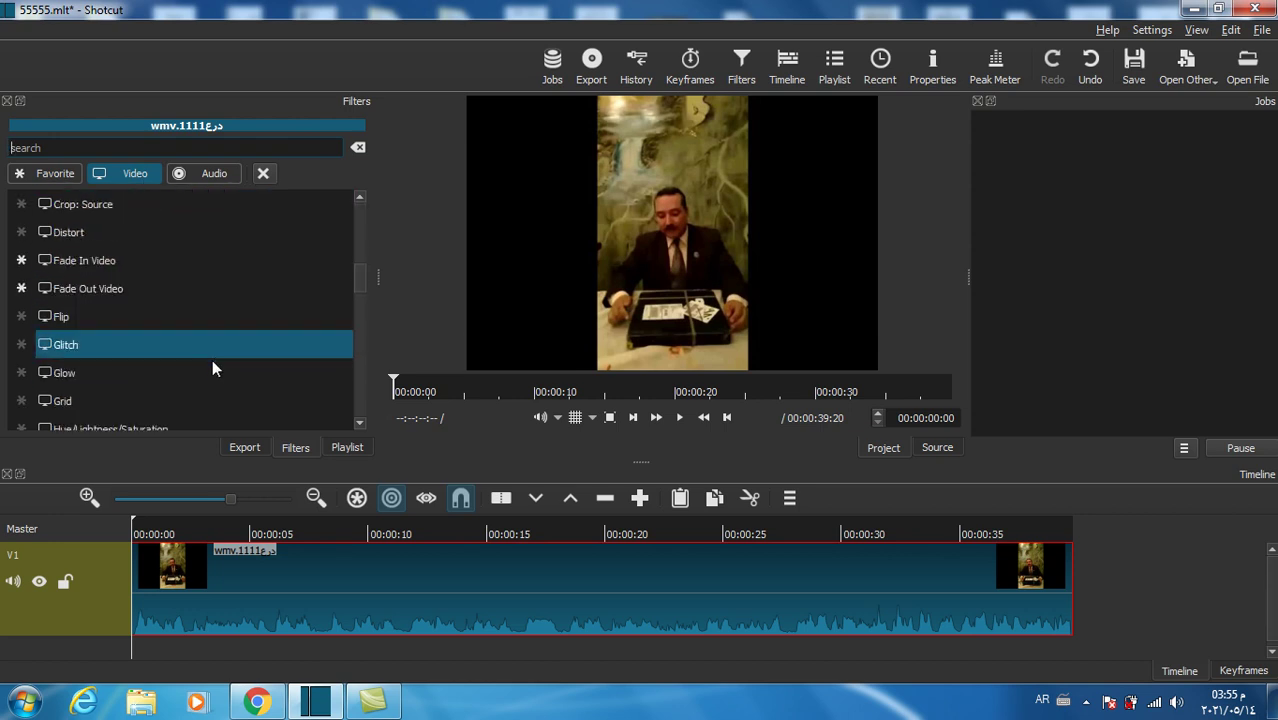
scroll(175, 323, down, 3)
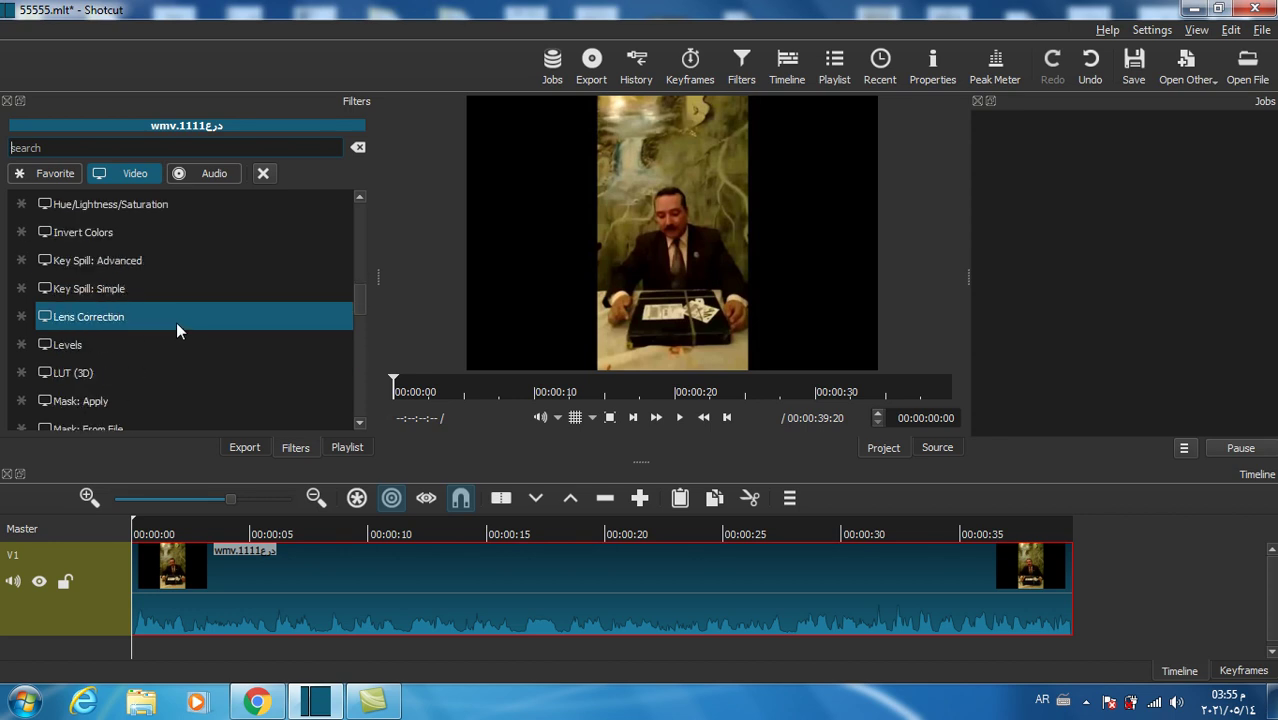
scroll(176, 321, down, 3)
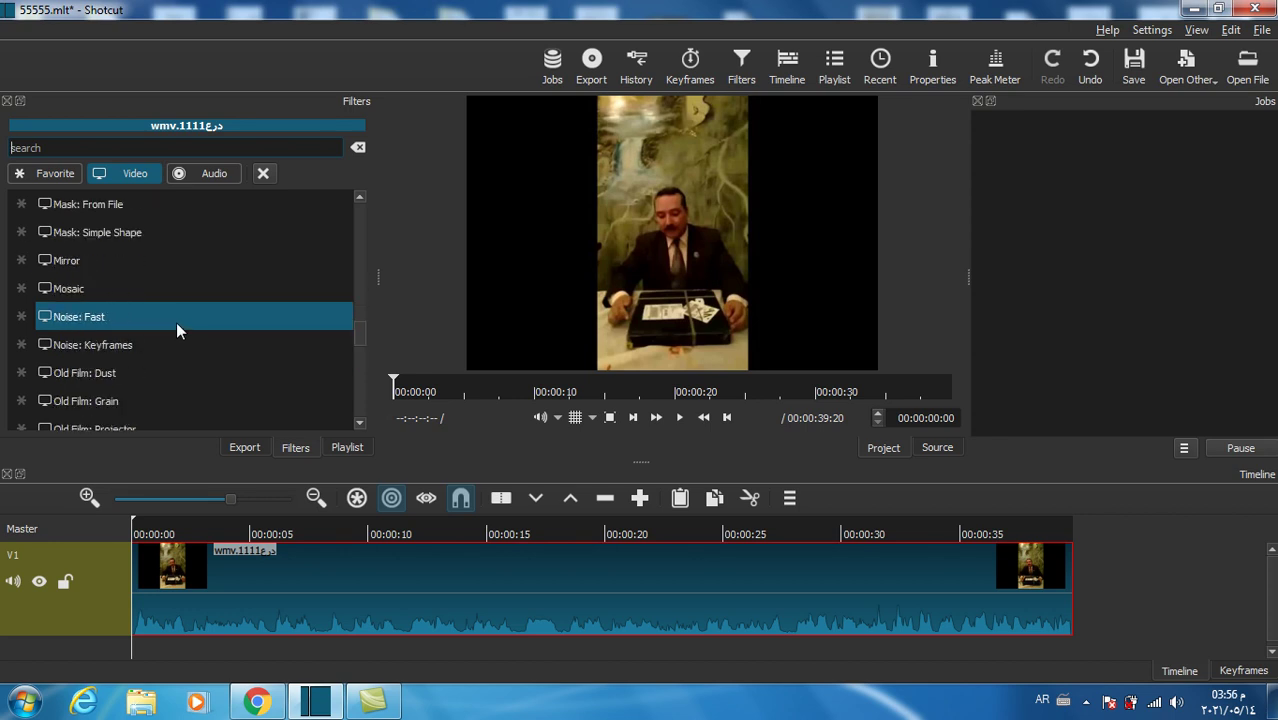
scroll(190, 335, down, 2)
scroll(201, 344, down, 4)
scroll(201, 340, down, 4)
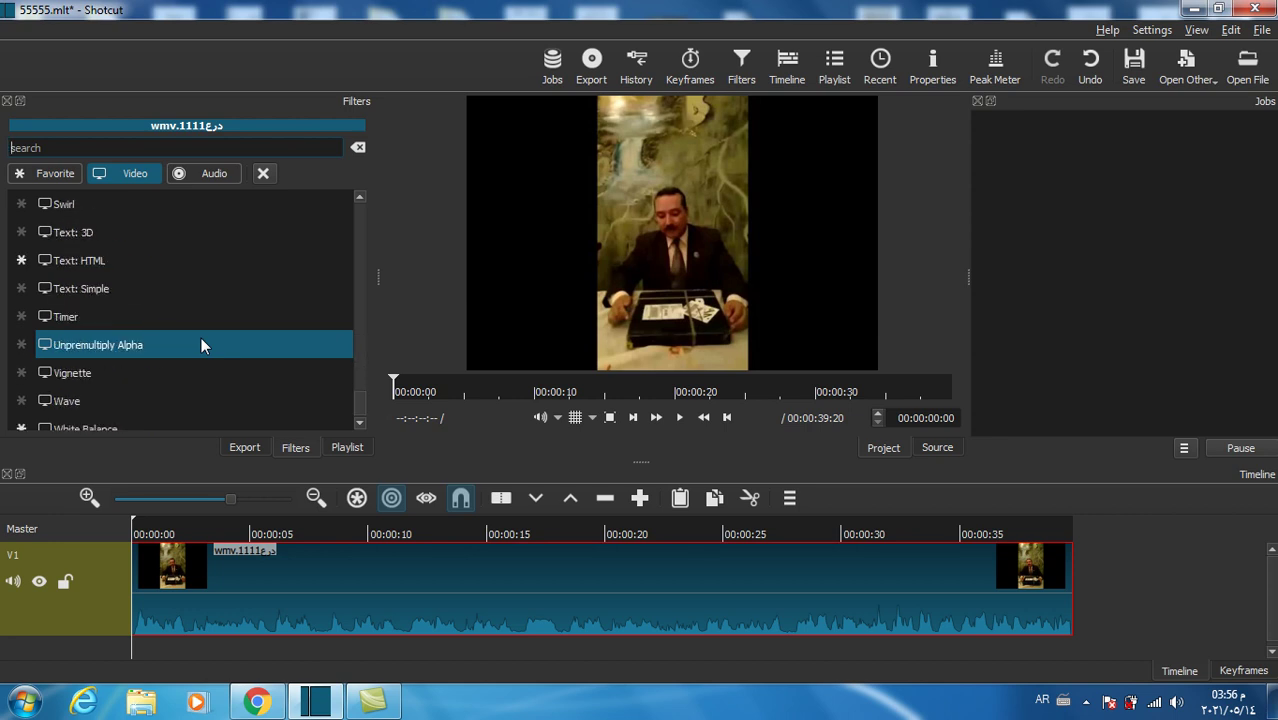
scroll(201, 345, up, 2)
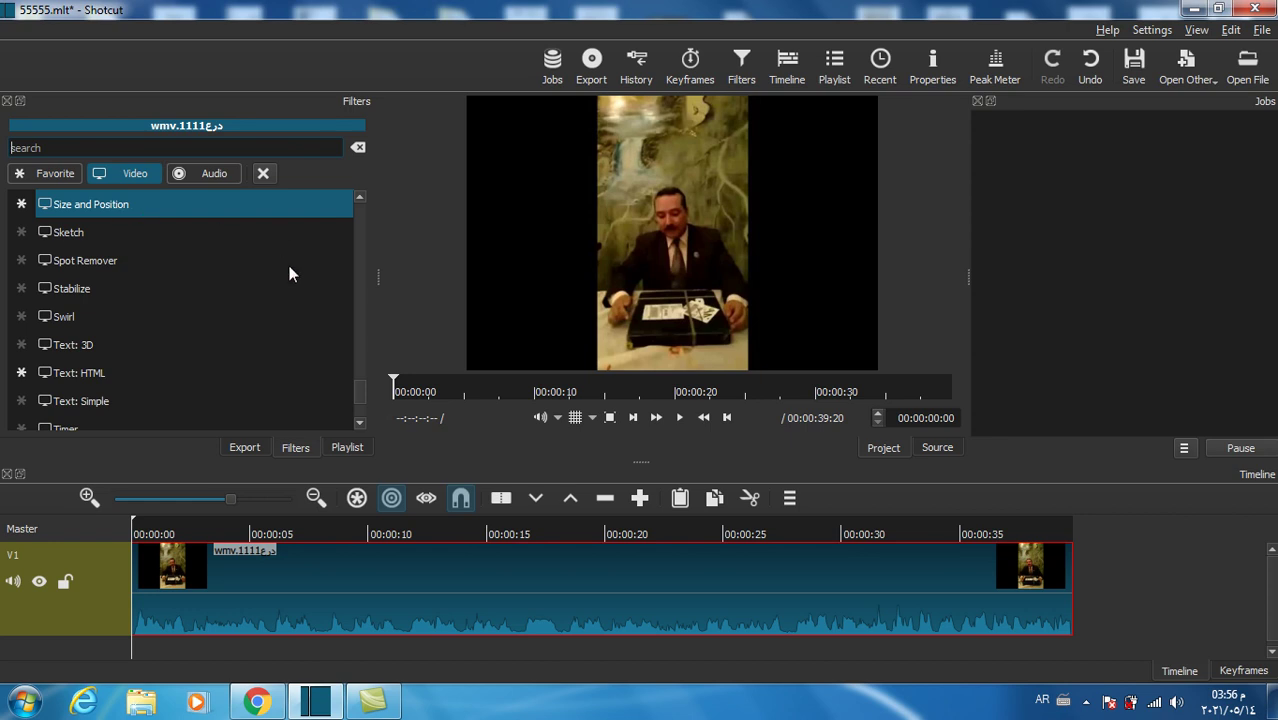
key(Return)
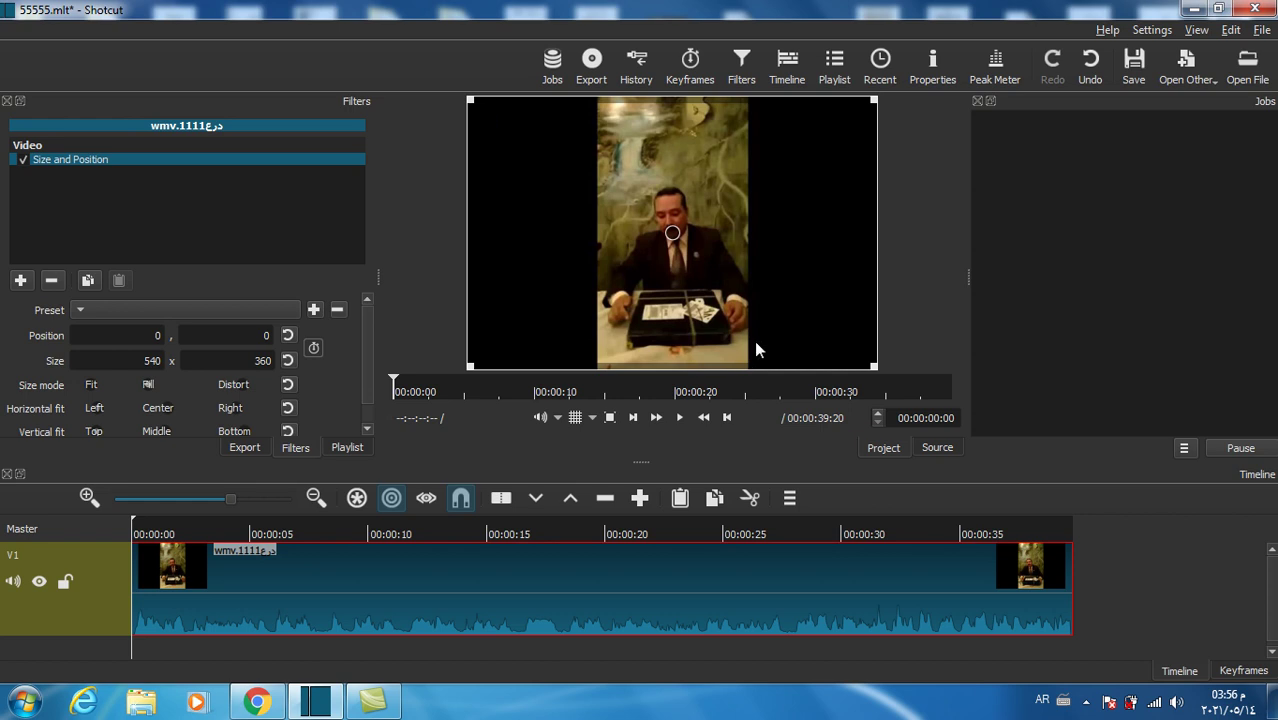
Step: Set the clip's size to 900 by 700 and reposition the enlarged image to about -298, -123
double_click(150, 360)
click(263, 361)
double_click(263, 361)
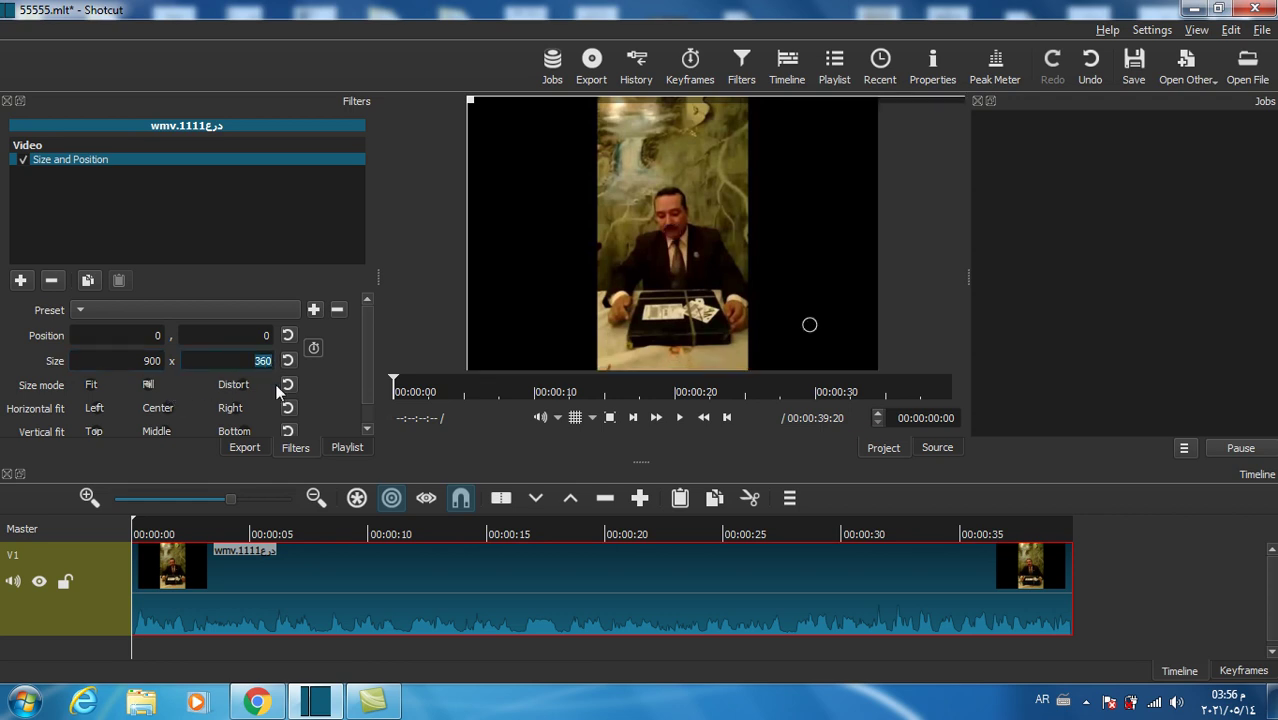
text(700)
click(248, 340)
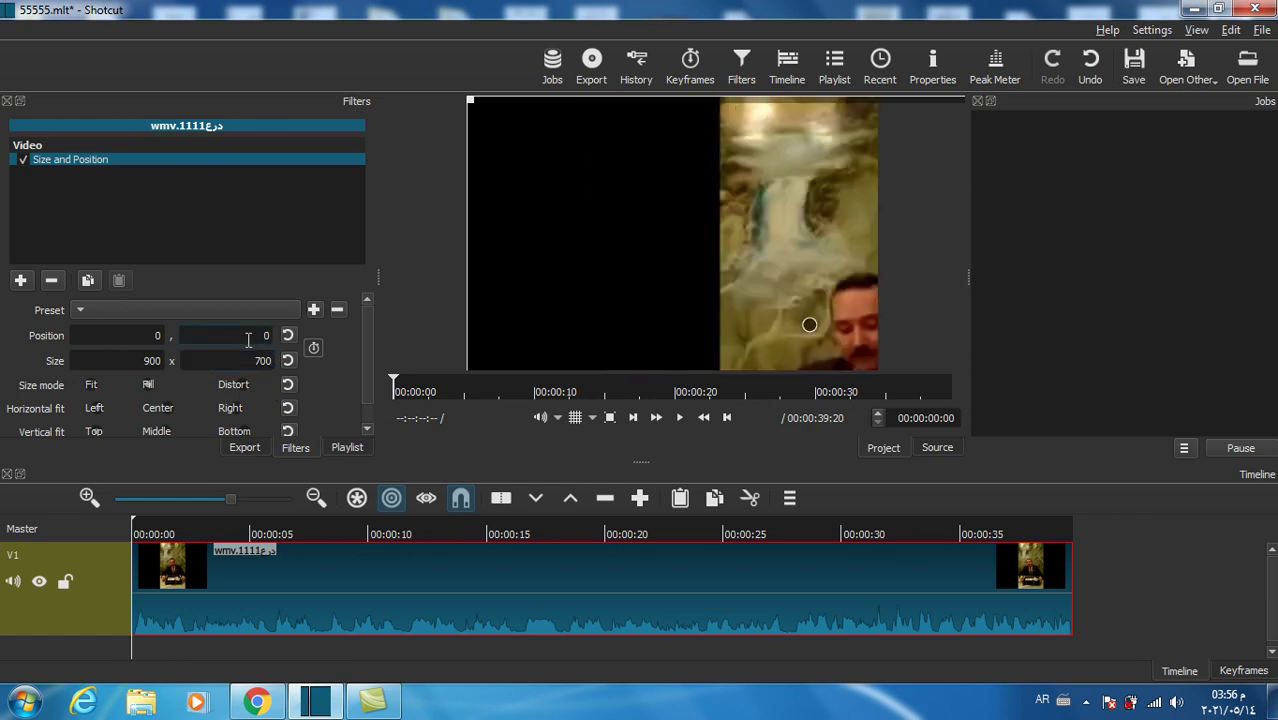
drag(812, 324, 614, 281)
drag(511, 262, 494, 219)
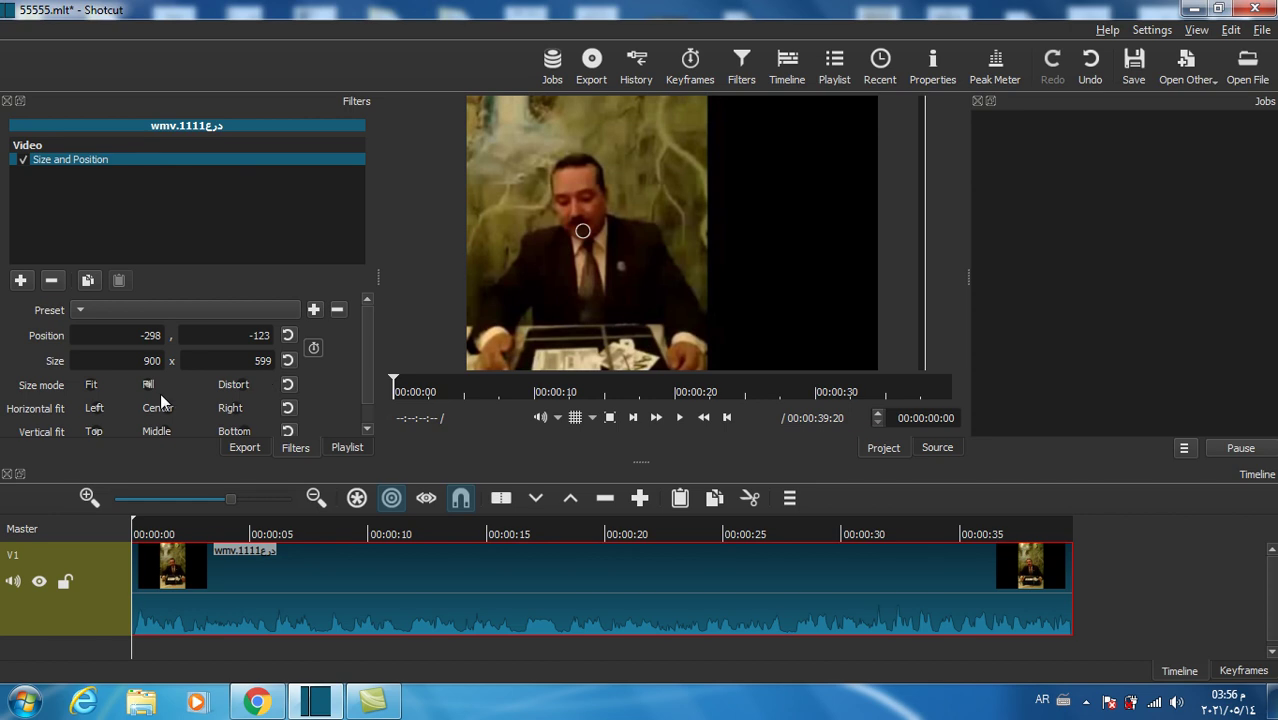
Step: Enlarge the clip to 1200 by 799 and reposition the image to about -390, -272
double_click(152, 362)
text(1200)
click(254, 360)
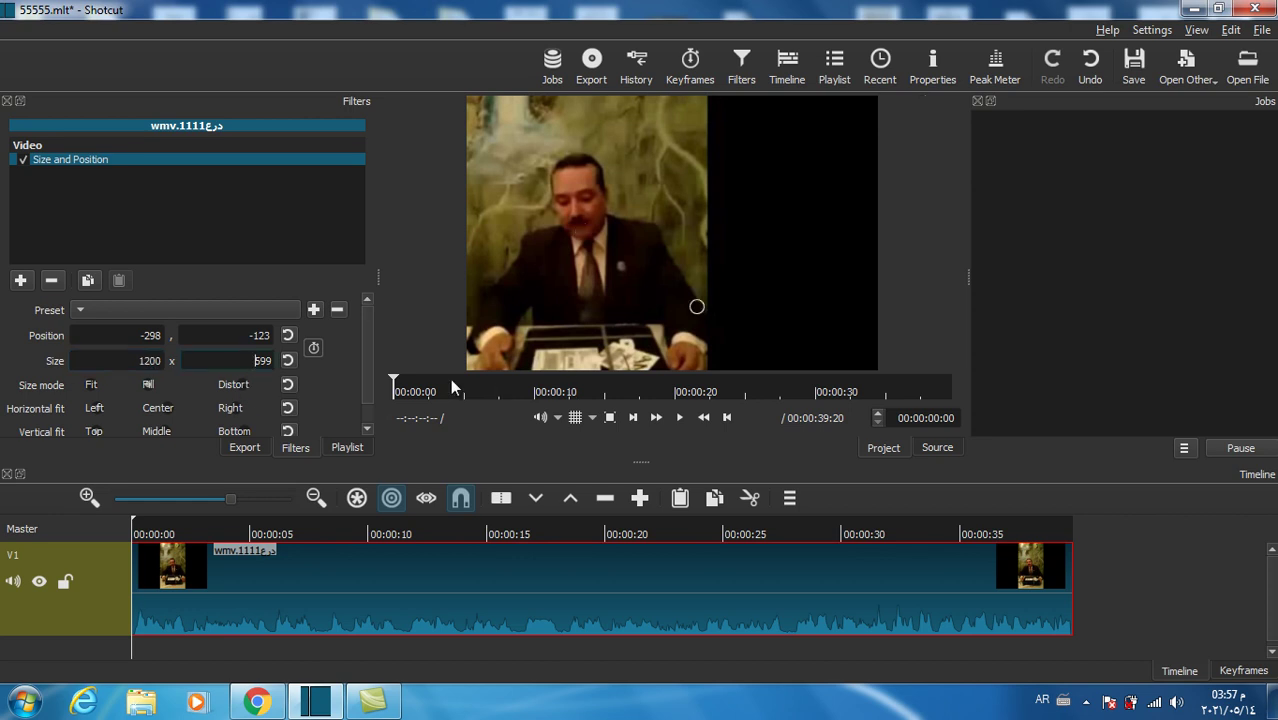
key(Delete)
text(7)
key(Return)
drag(642, 263, 606, 179)
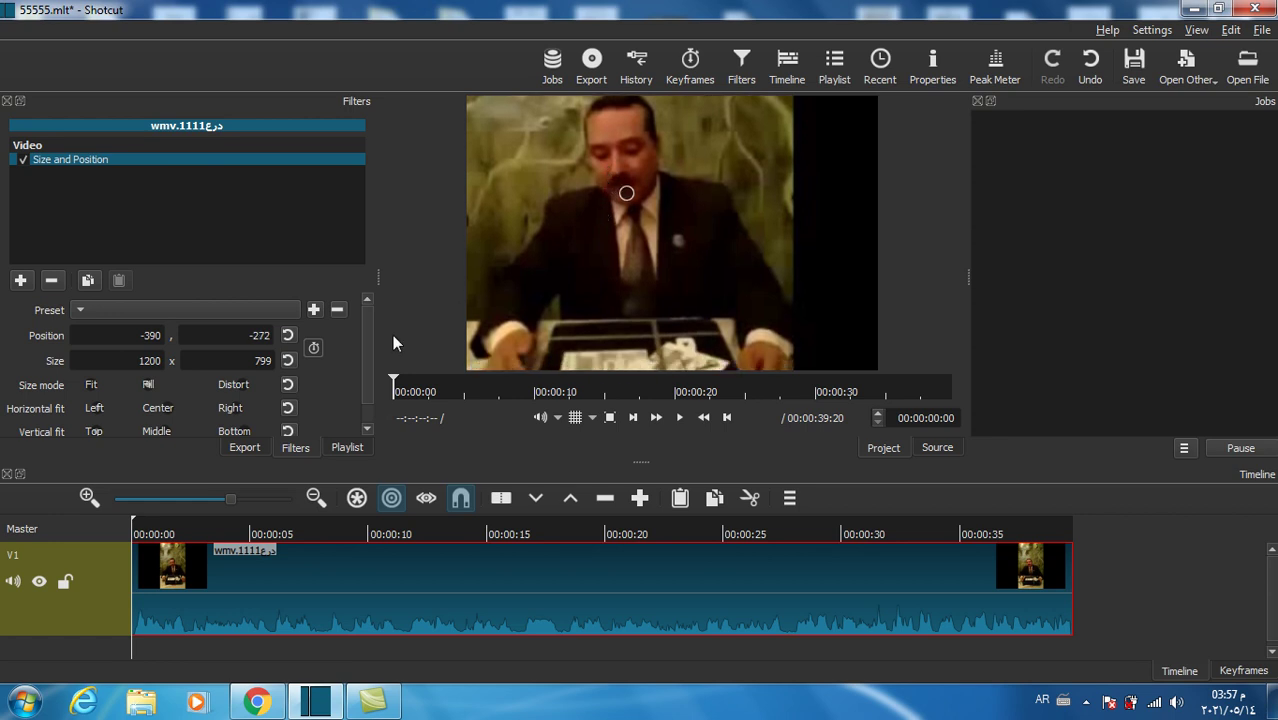
Step: Set the clip's size to 1500 by 800 and reposition the image to about -480, -381 so it fills the frame
double_click(265, 362)
text(800)
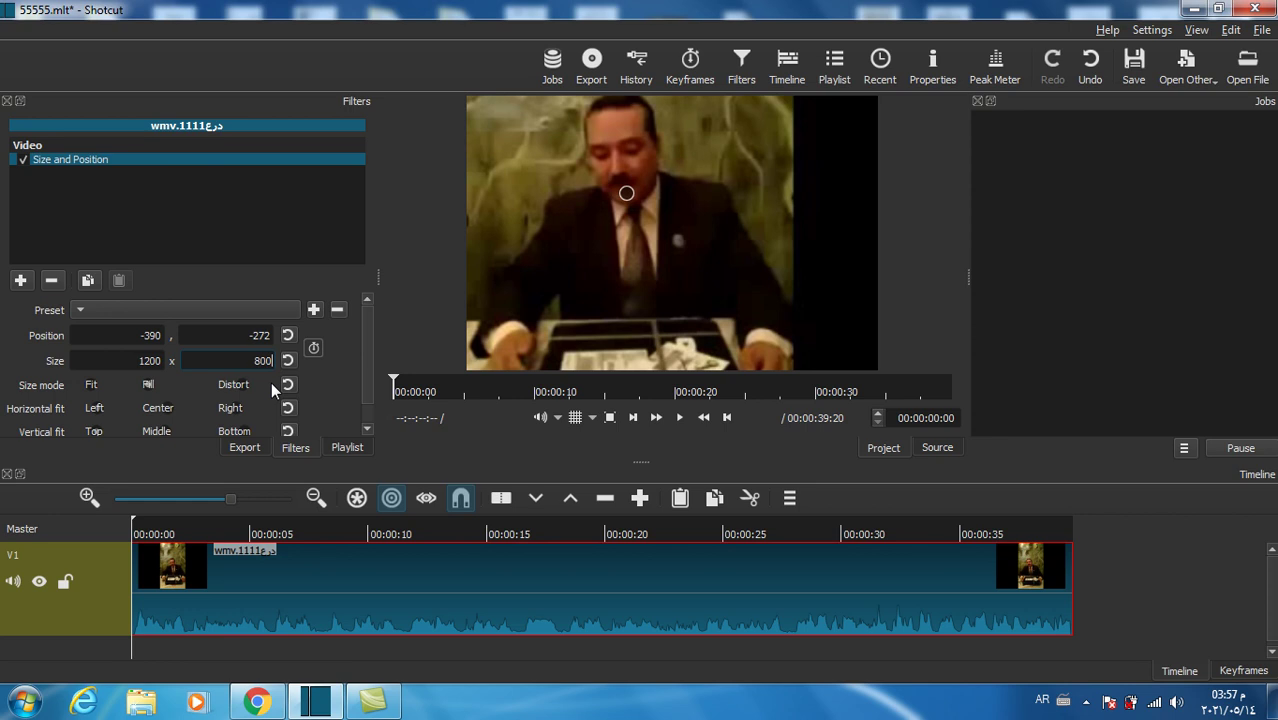
double_click(148, 361)
text(1500)
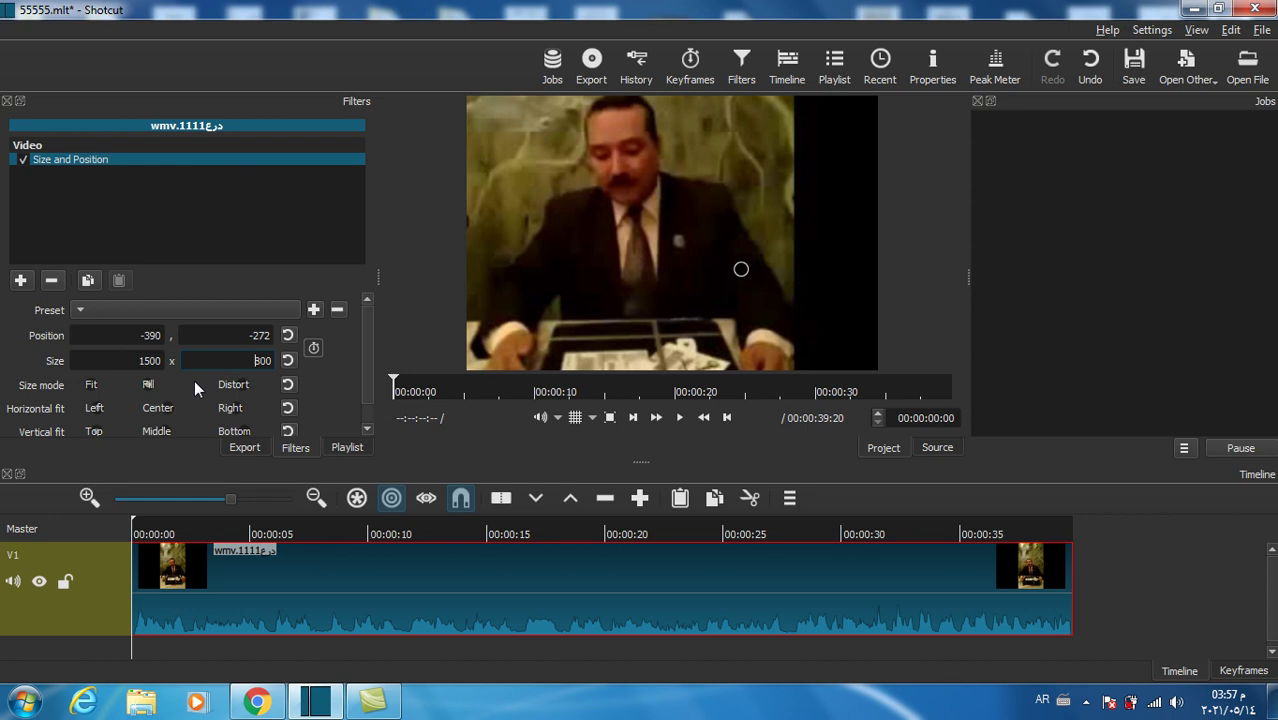
drag(742, 268, 691, 185)
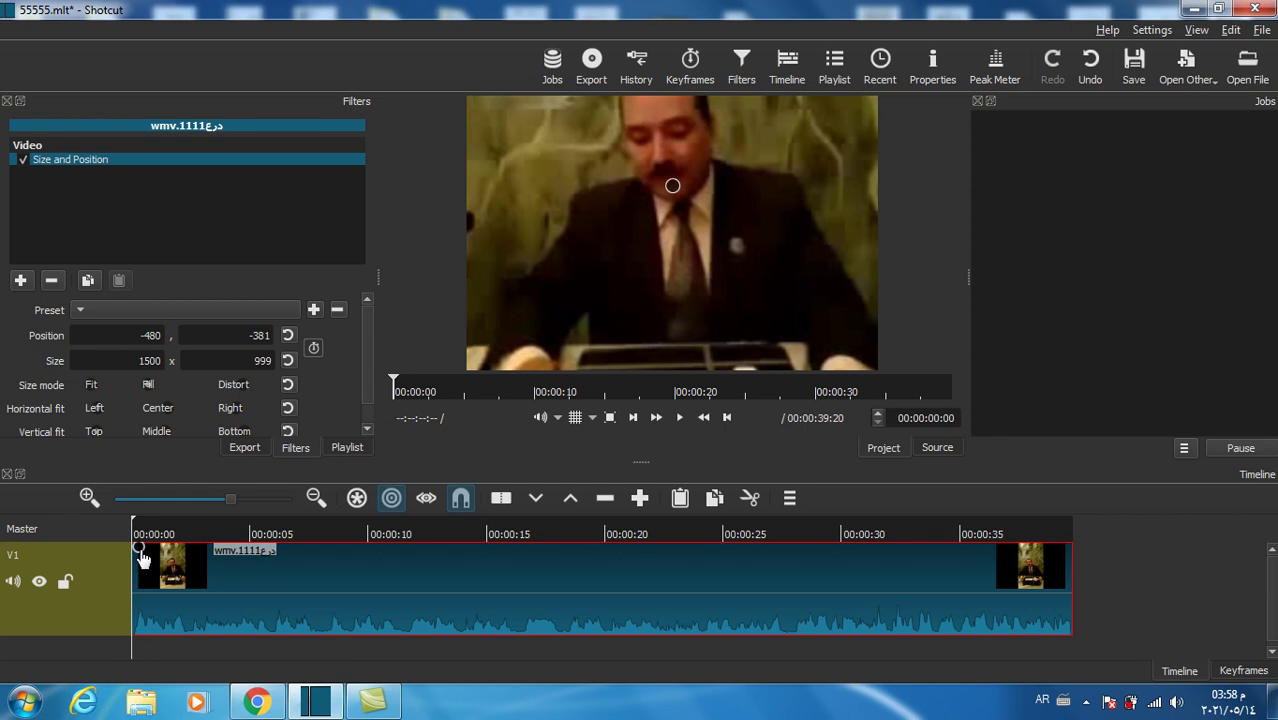
Step: Add a short fade-in at the start of the V1 clip and preview the first seconds of the timeline
drag(216, 558, 233, 590)
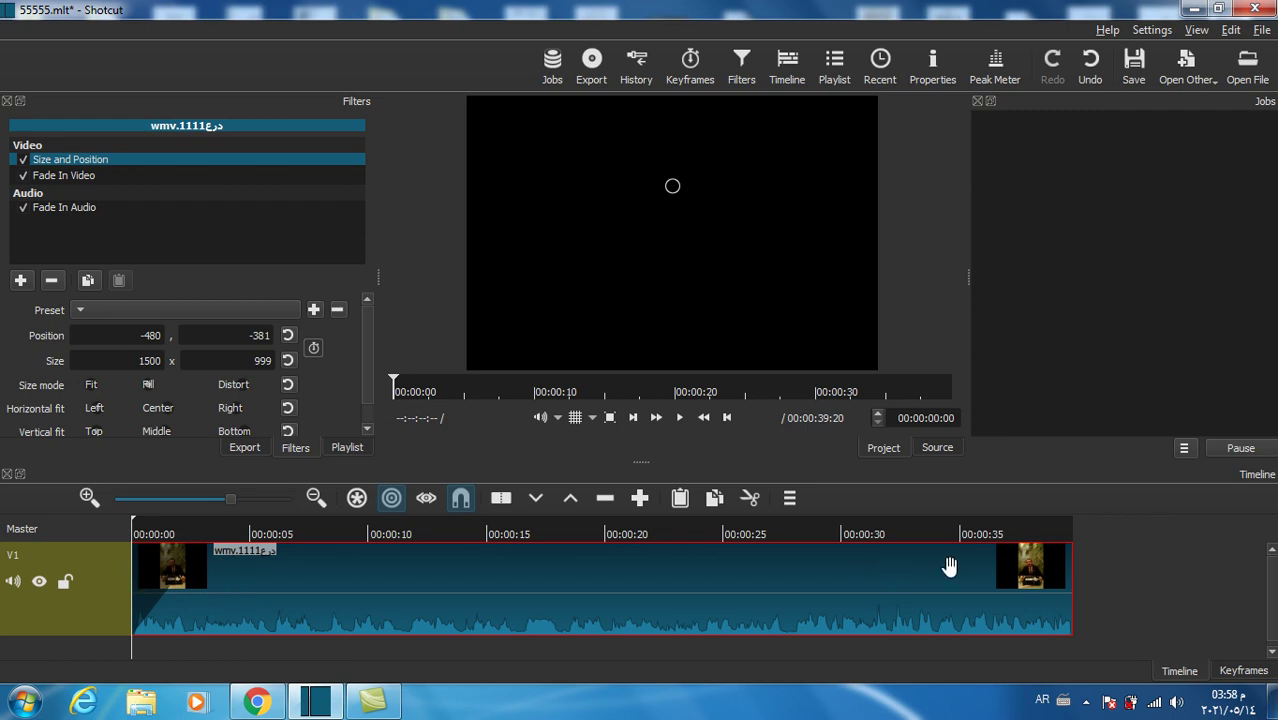
mouse_move(1066, 556)
click(679, 418)
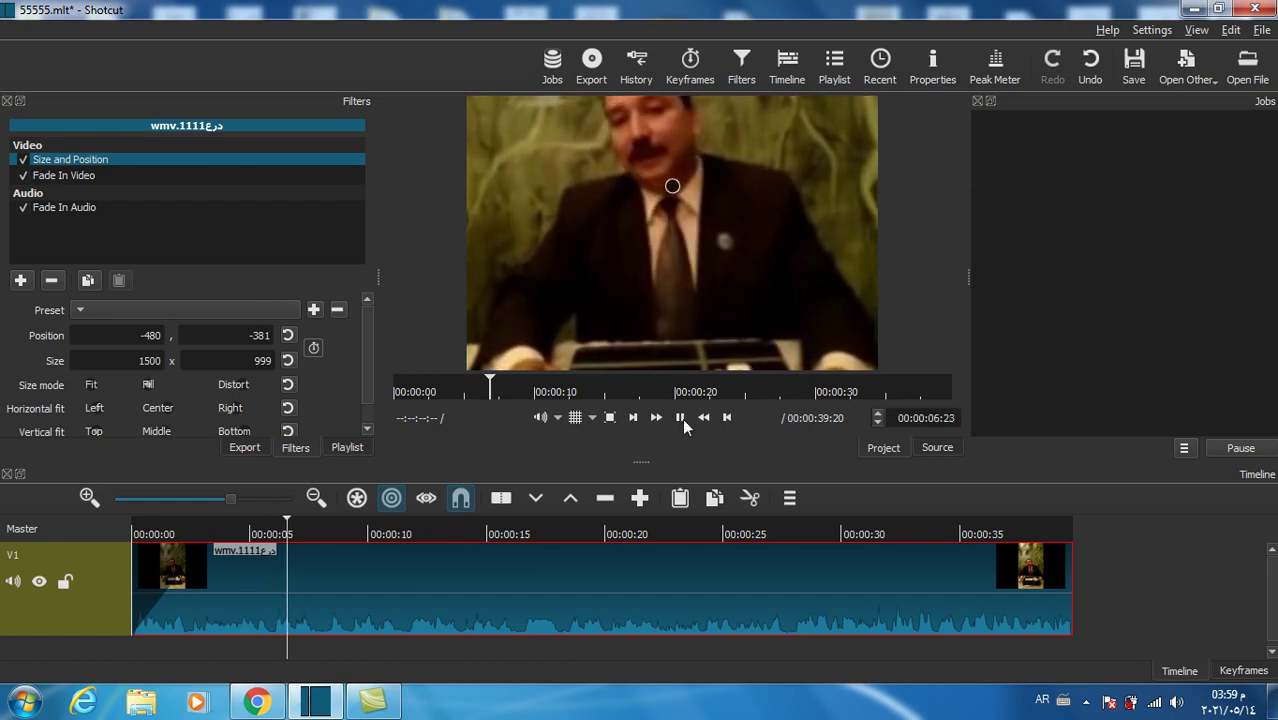
click(680, 418)
key(Left)
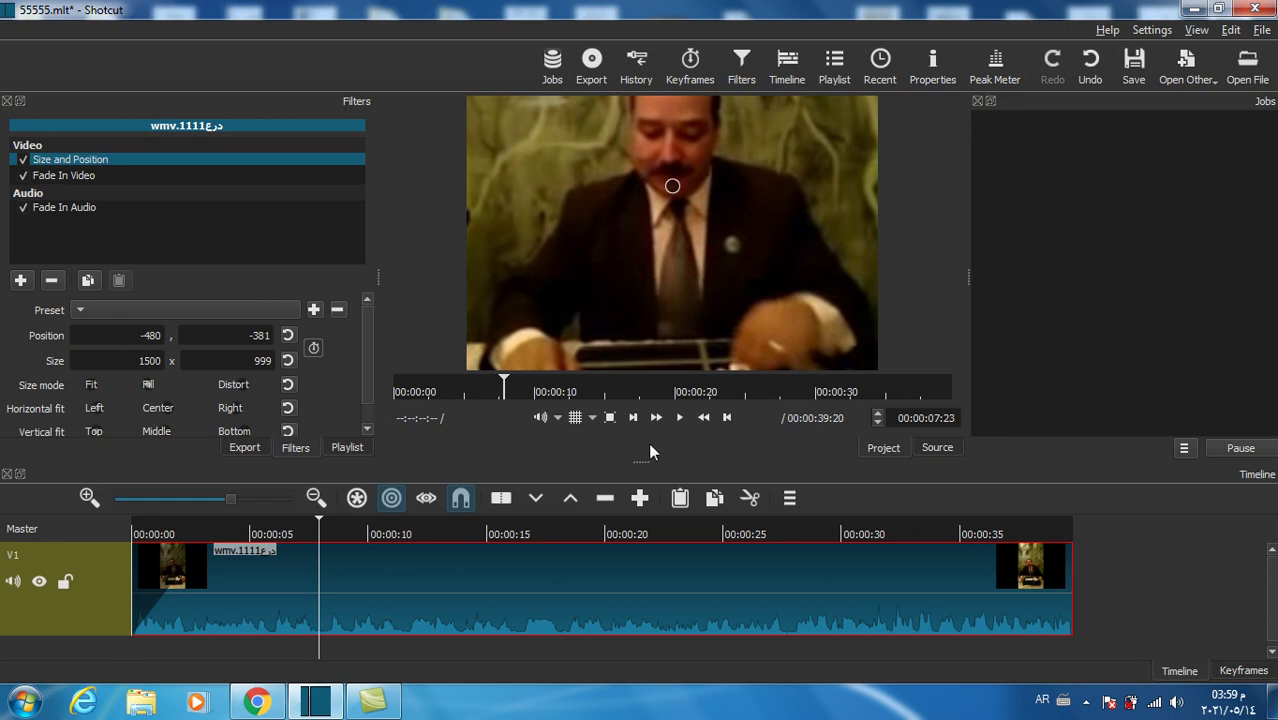
Step: Export the timeline with the WMV preset as 66666 to the Desktop, continuing despite the limited drive space
click(244, 449)
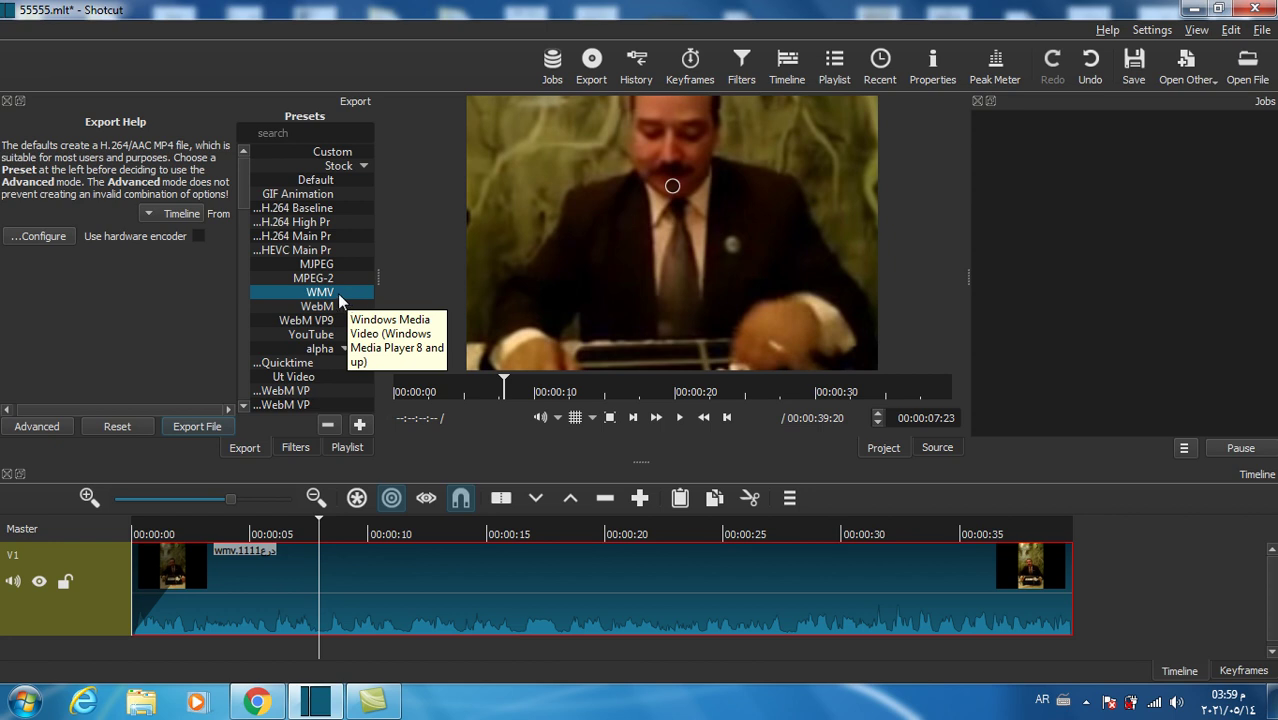
click(199, 429)
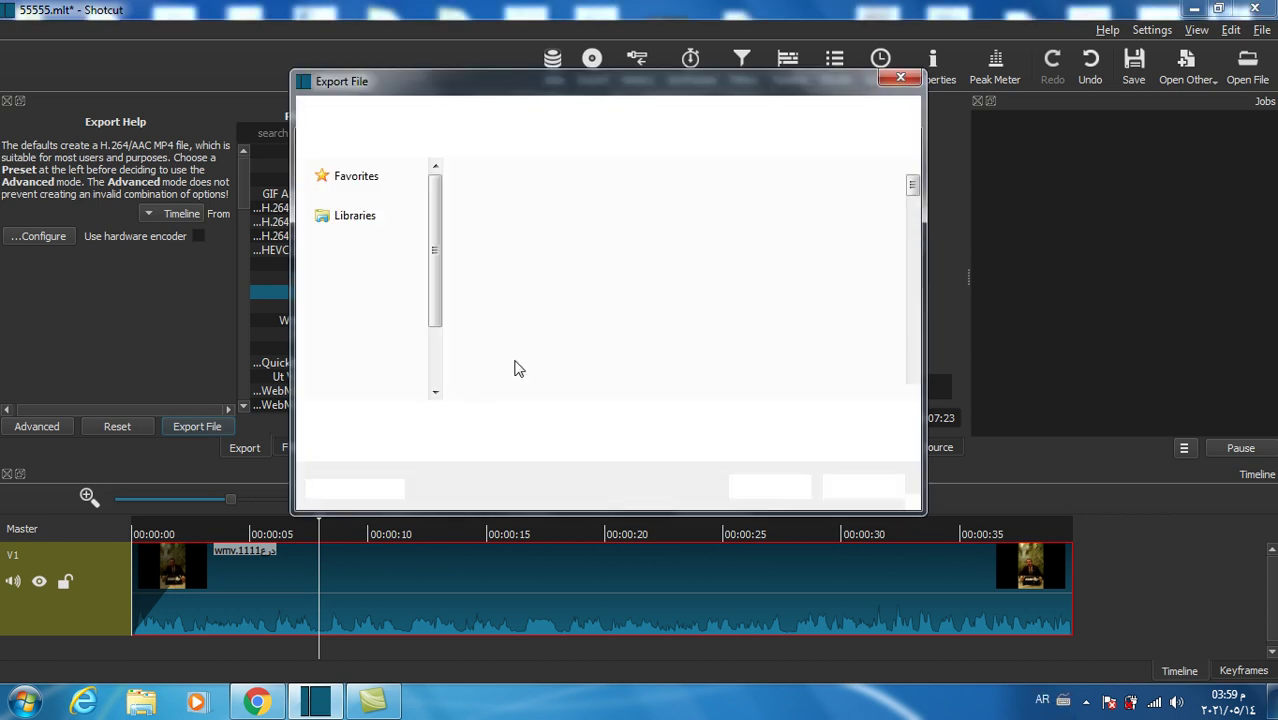
text(66666)
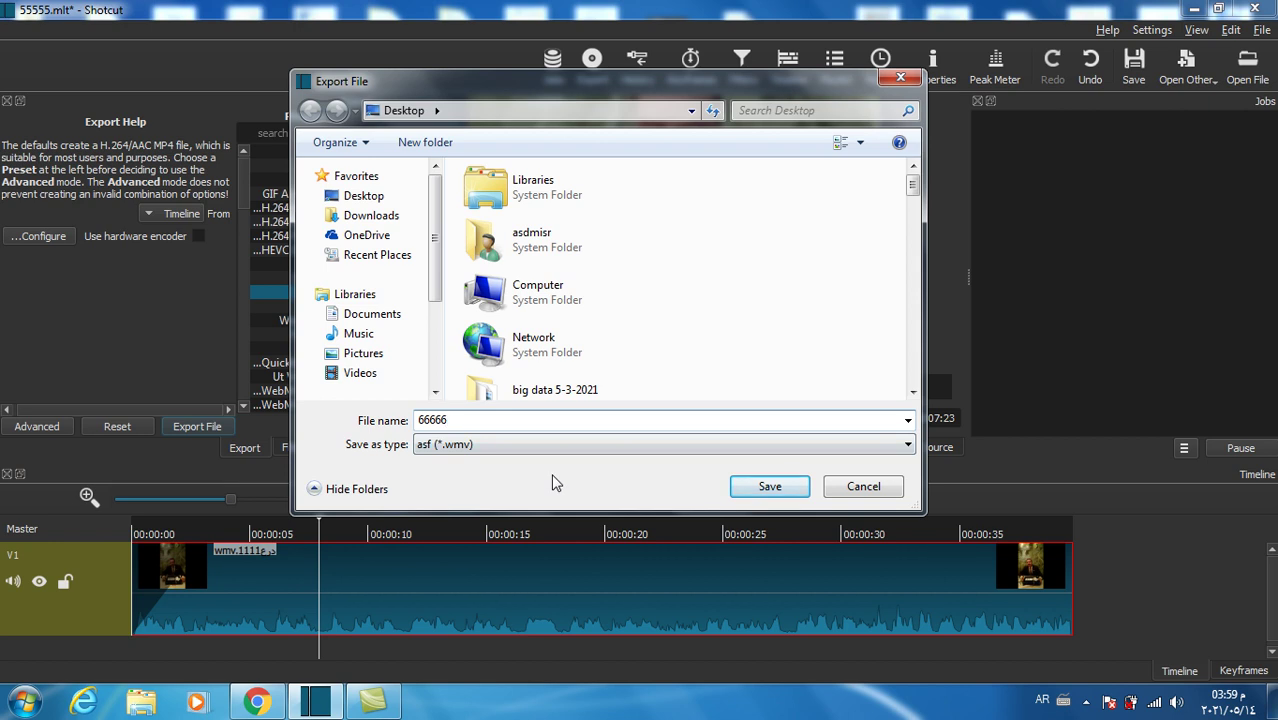
click(770, 488)
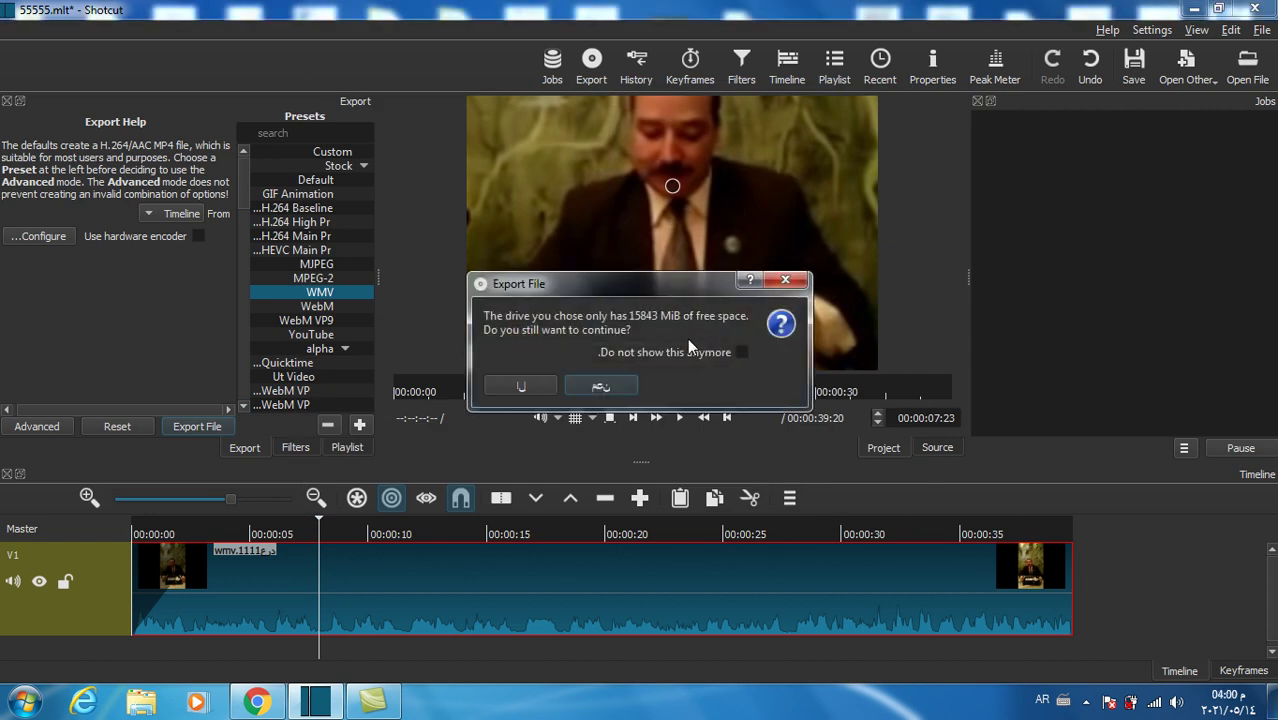
click(601, 386)
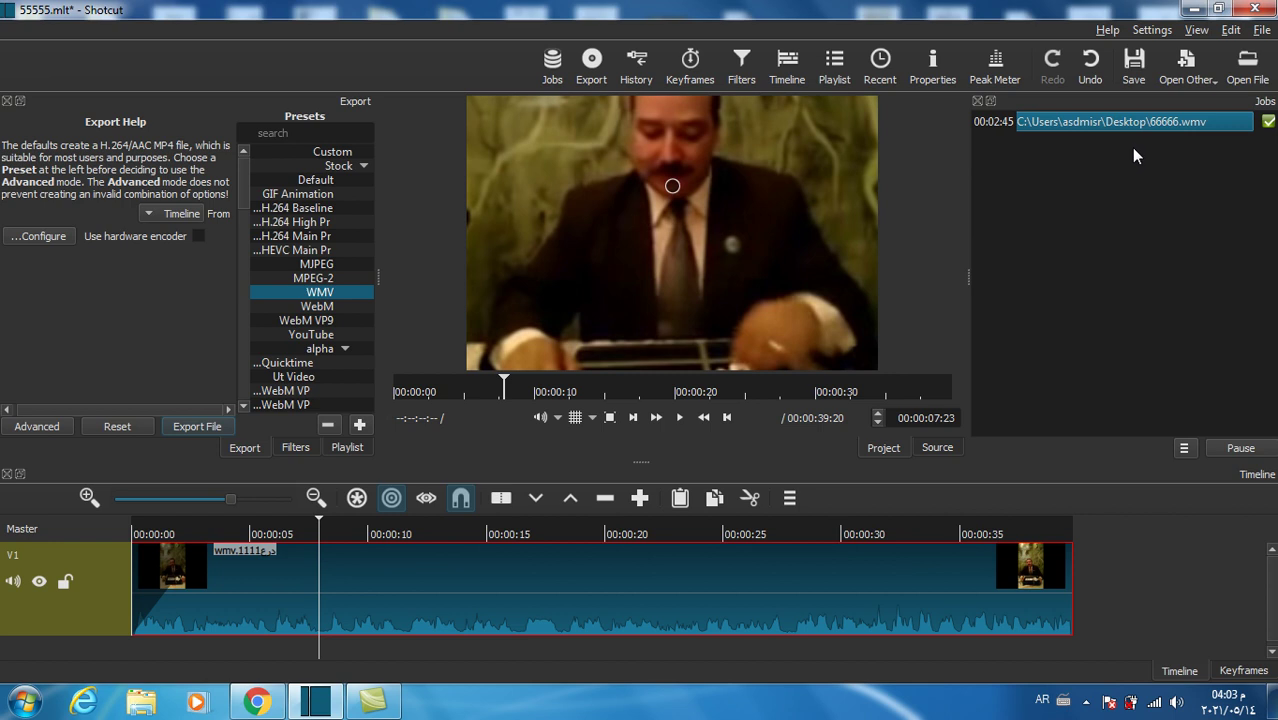
Step: Play the exported 66666 video from the desktop, close the player and switch back to Shotcut
click(1193, 12)
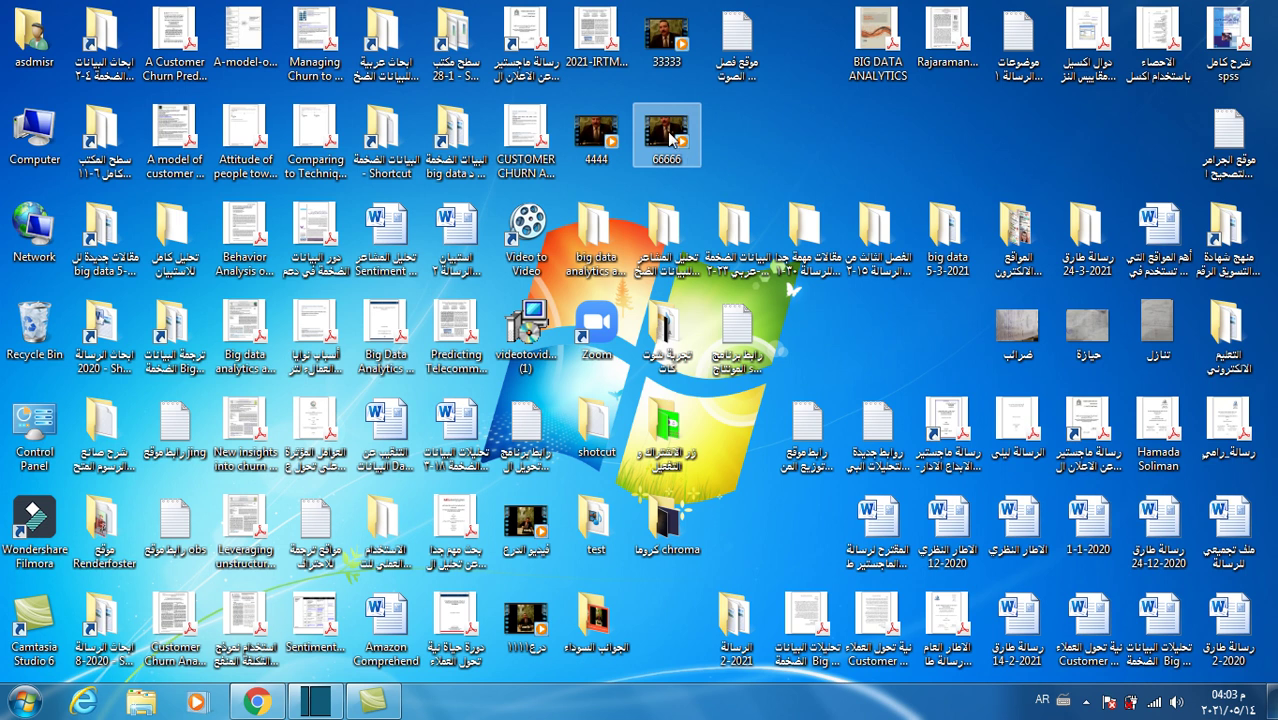
double_click(670, 139)
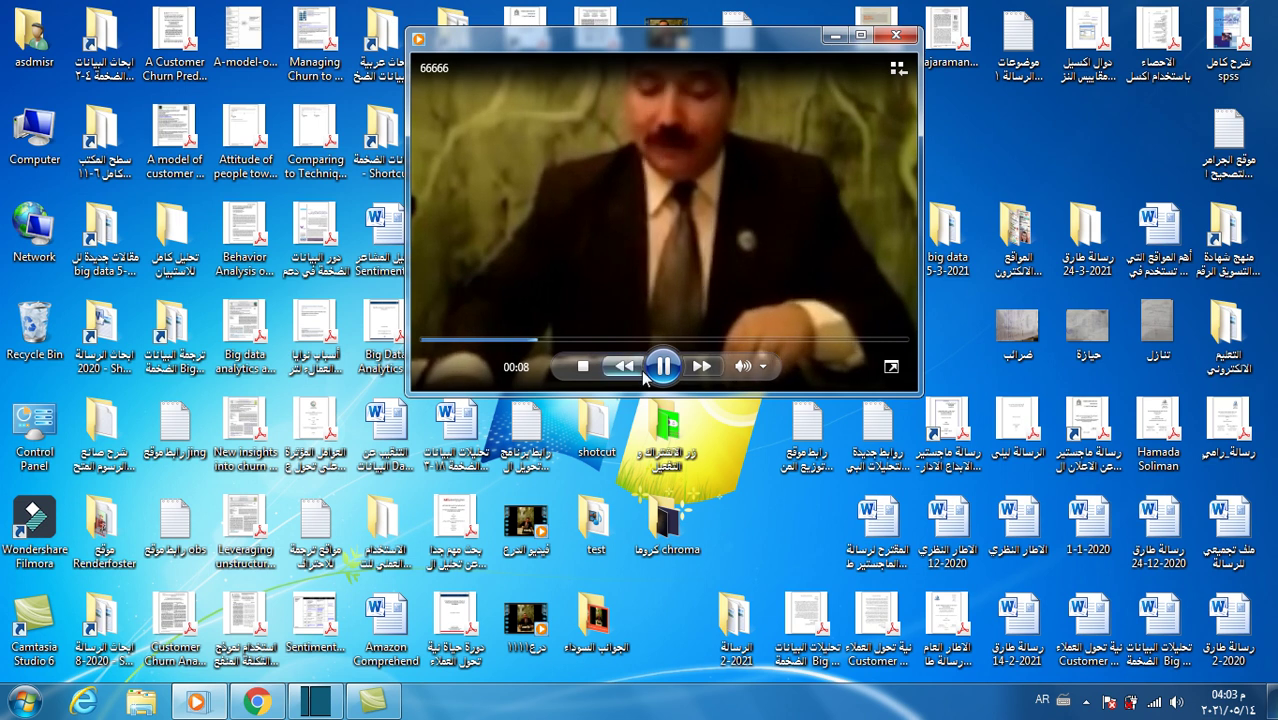
click(660, 367)
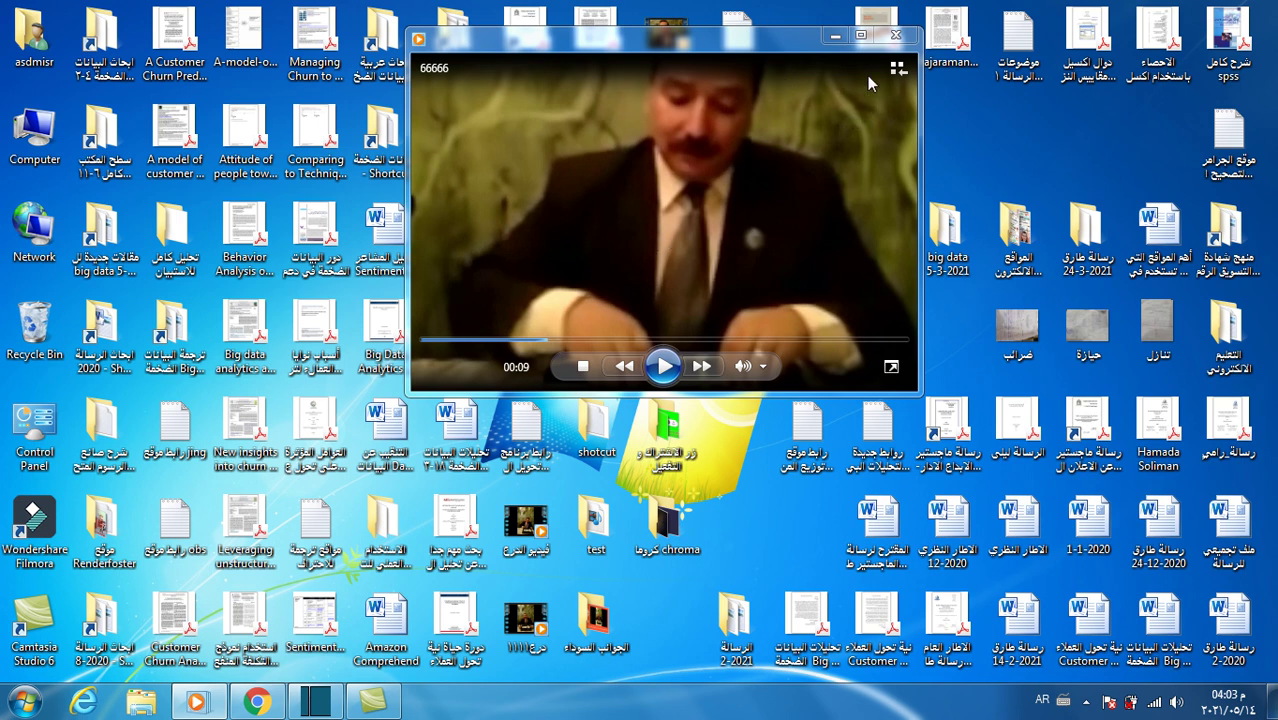
click(895, 38)
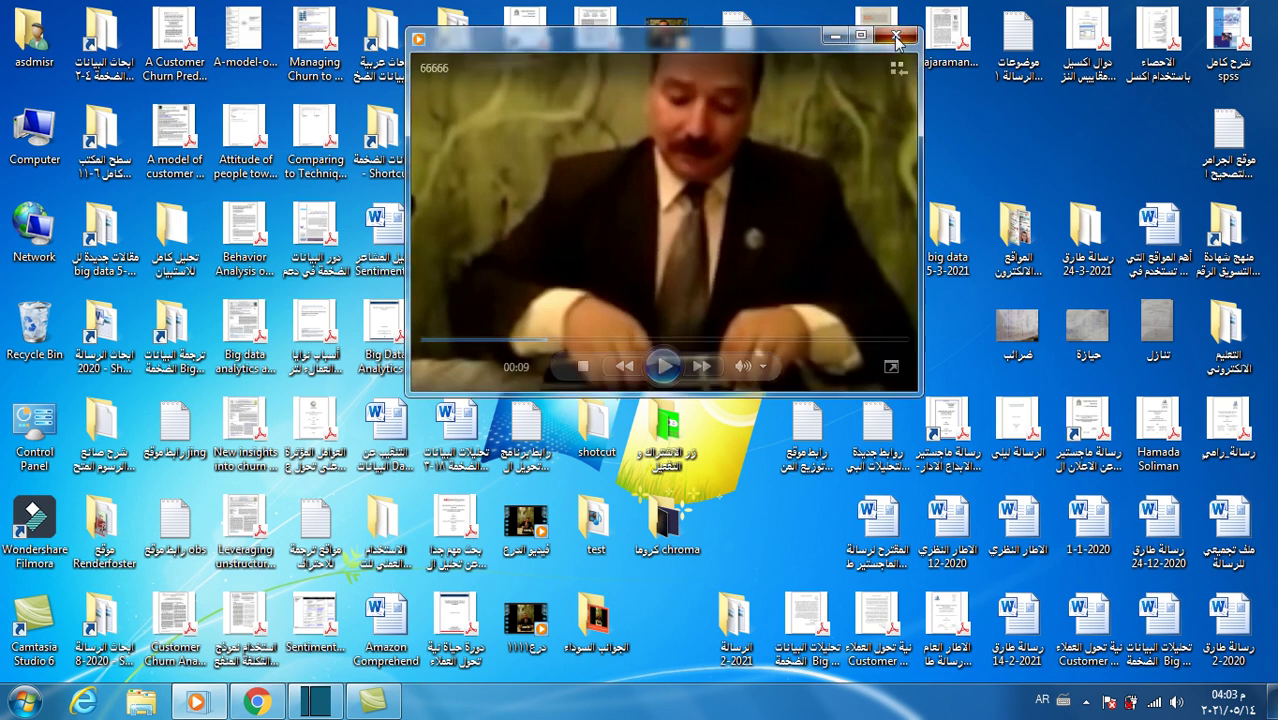
click(315, 702)
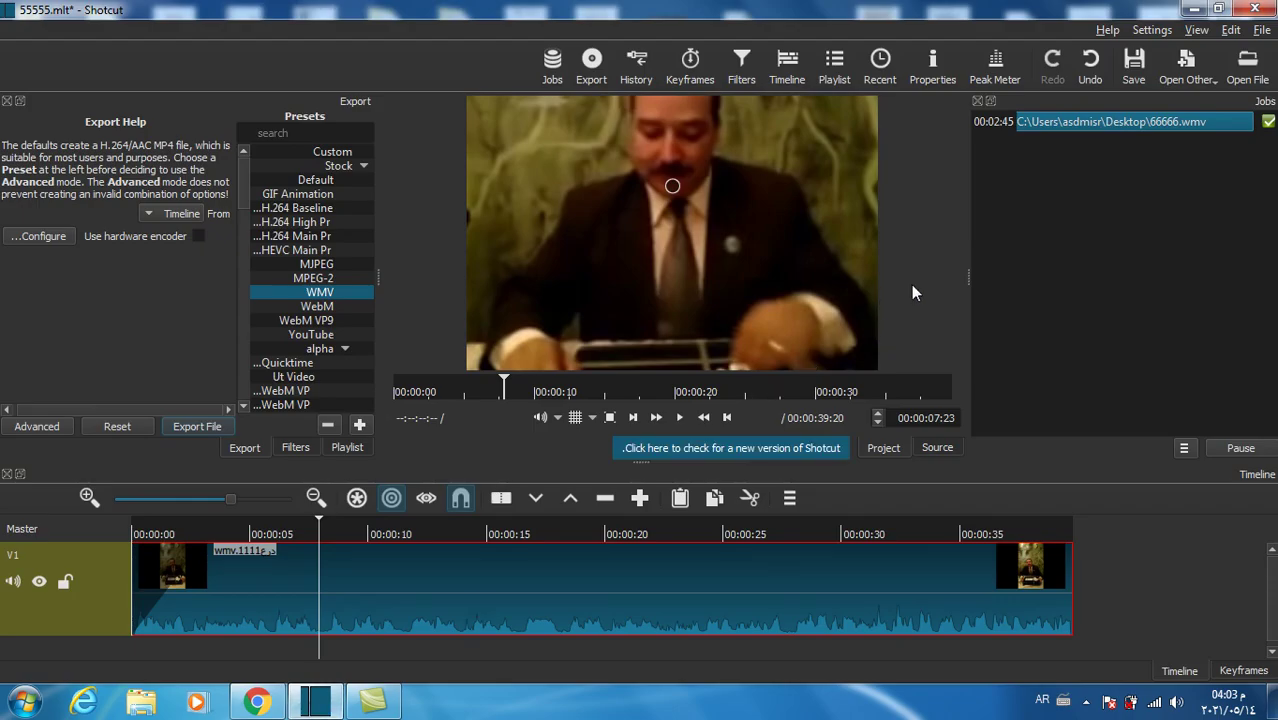